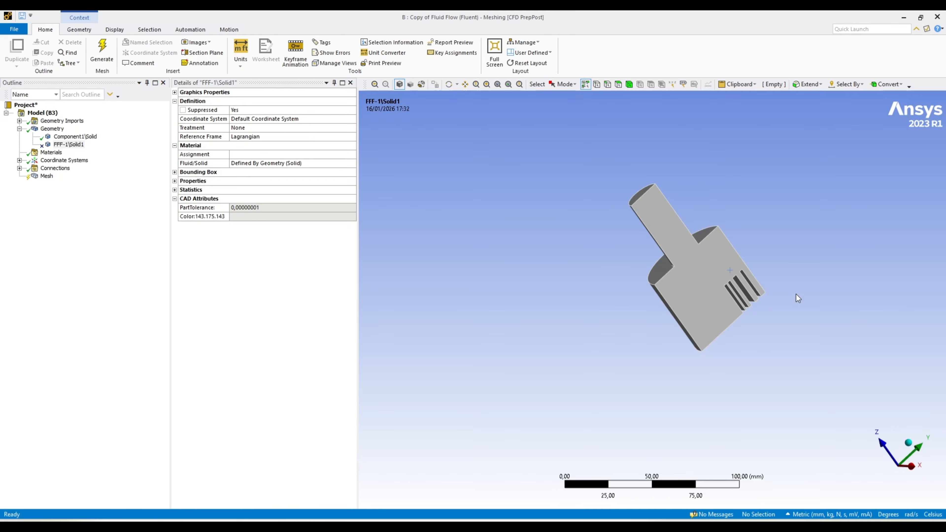
Generate the mesh for the fluid body with the default element size.
scroll(788, 302, "up", 2)
middle_click_drag(783, 300, 605, 332)
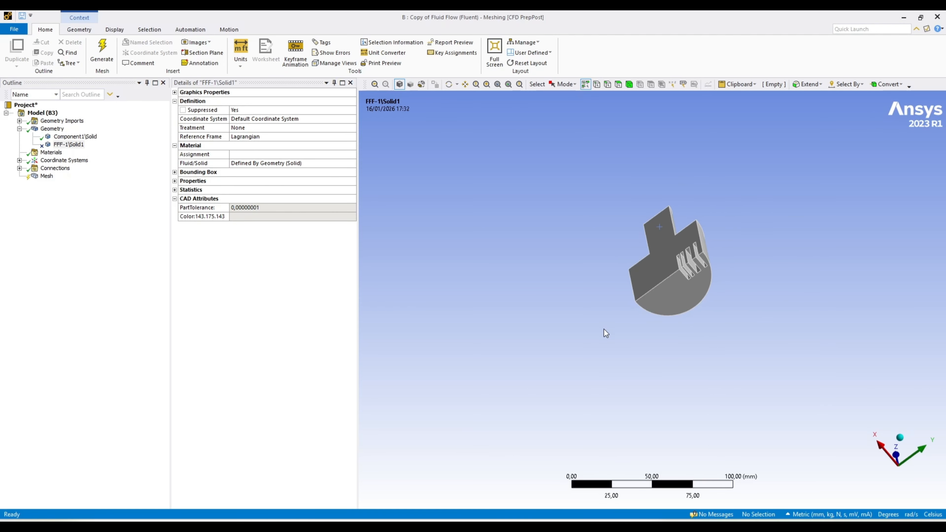
left_click(47, 178)
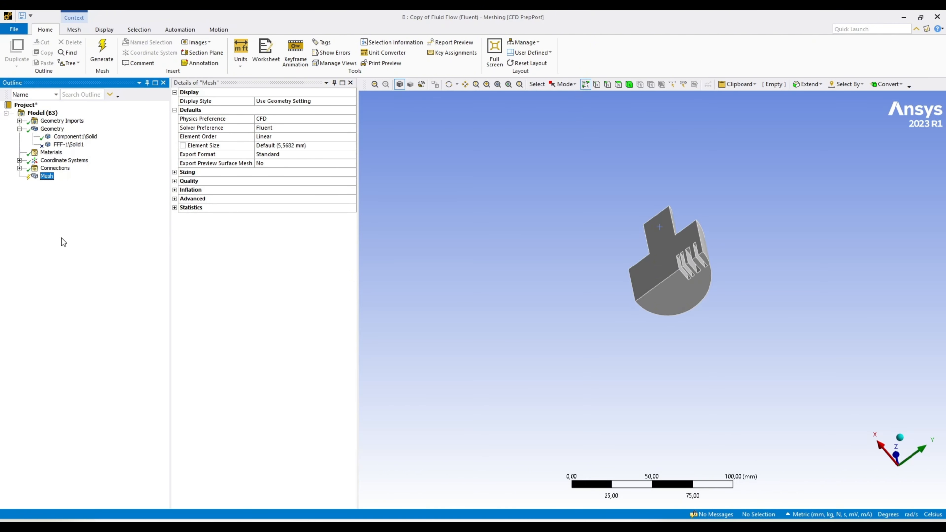
left_click(97, 54)
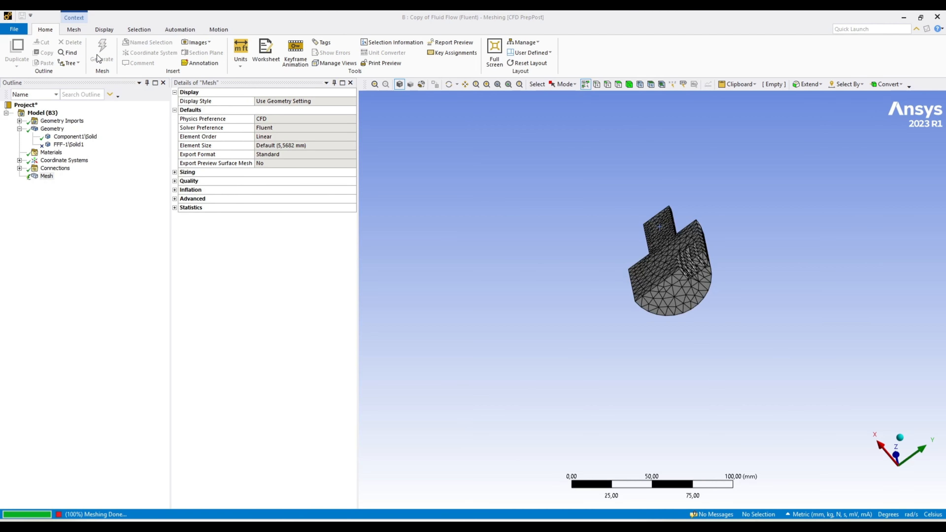
Examine the default mesh on the flat cut face, the slots and the semicircular end face.
scroll(674, 233, "down", 2)
mouse_move(644, 215)
right_mouse_down()
mouse_move(687, 283)
mouse_move(704, 292)
right_mouse_up()
middle_click_drag(704, 292, 637, 338)
scroll(678, 321, "up", 10)
scroll(619, 337, "down", 5)
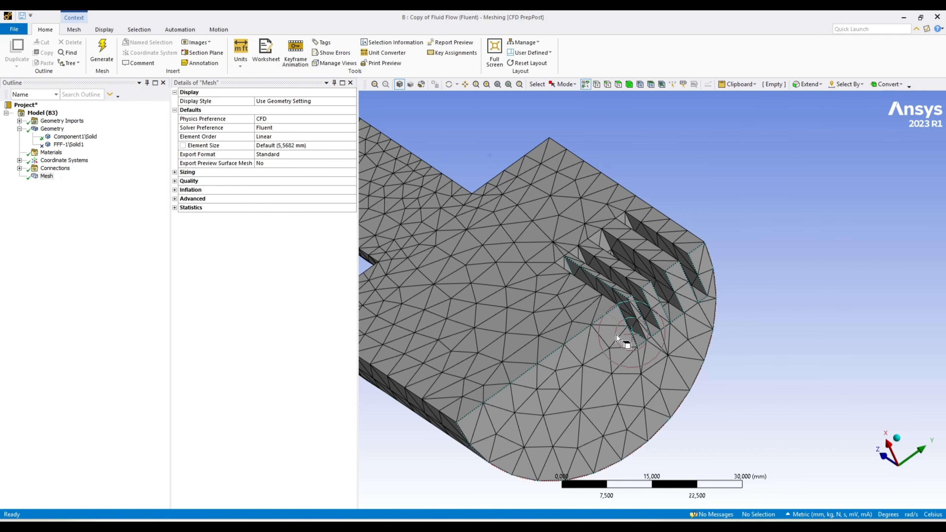
left_click(48, 176)
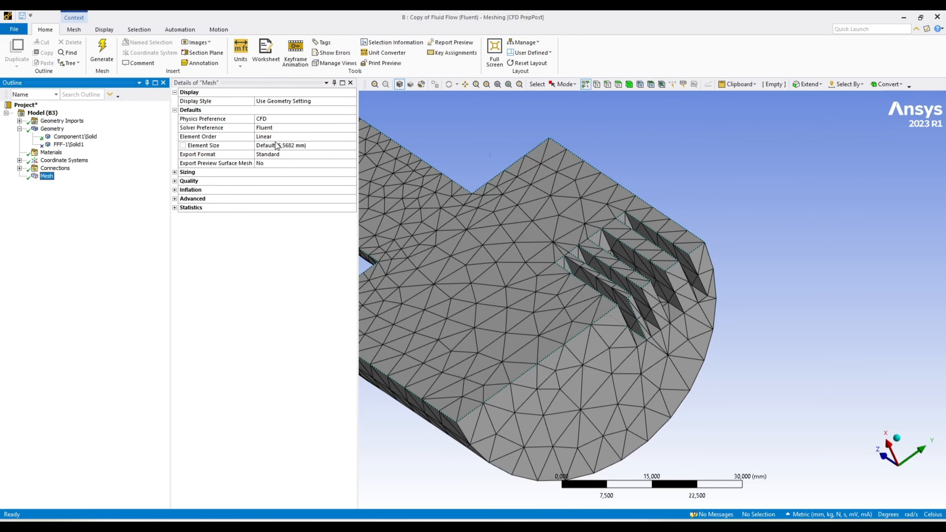
Show the available Element Order options for the mesh and examine the element edges around the slots.
left_click(350, 137)
left_click(352, 137)
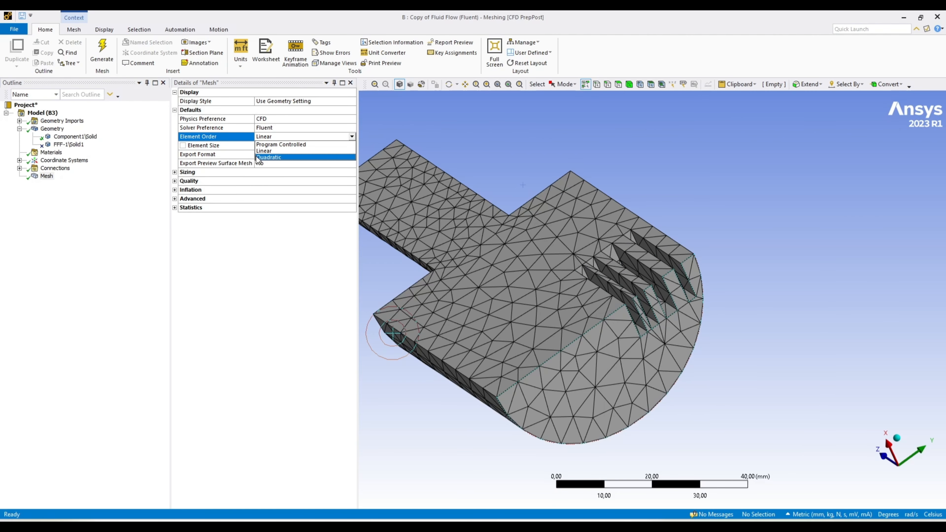
scroll(619, 374, "down", 2)
scroll(619, 376, "up", 5)
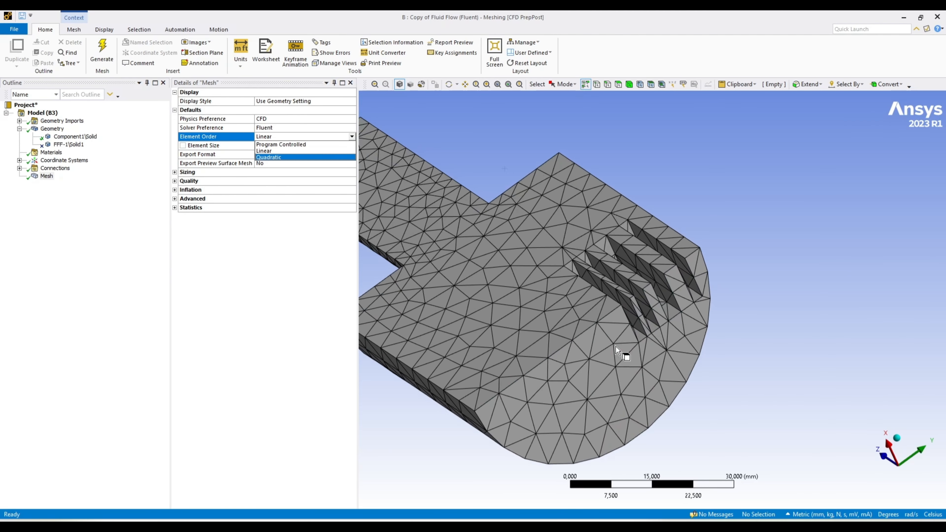
scroll(581, 339, "up", 1)
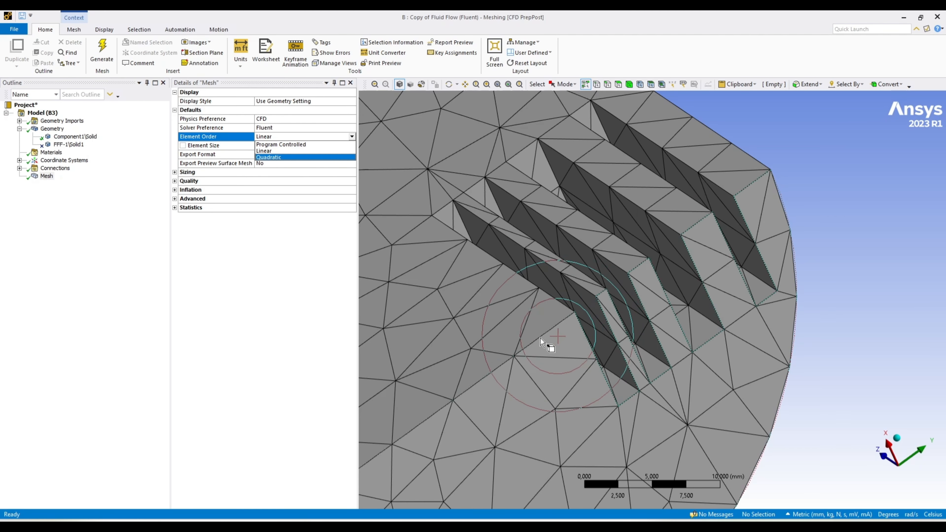
scroll(530, 339, "up", 4)
scroll(488, 337, "down", 5)
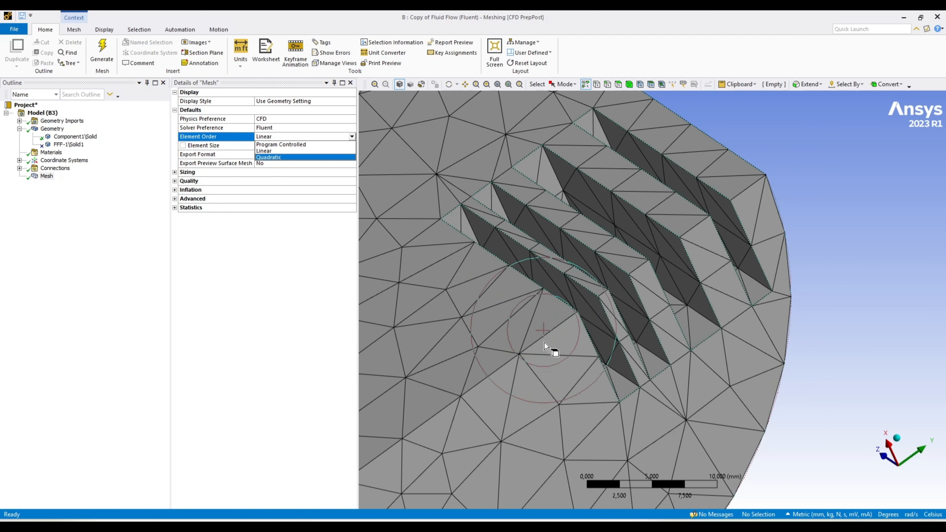
scroll(804, 353, "down", 3)
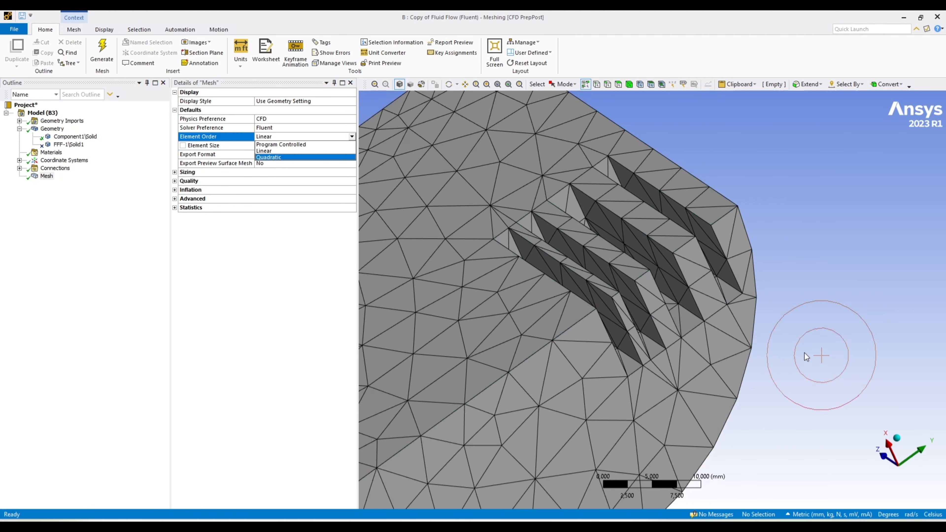
Examine how the elements follow the end face's curved outer edge, selecting that edge to compare it with the mesh.
middle_click_drag(762, 345, 629, 388)
scroll(533, 407, "down", 2)
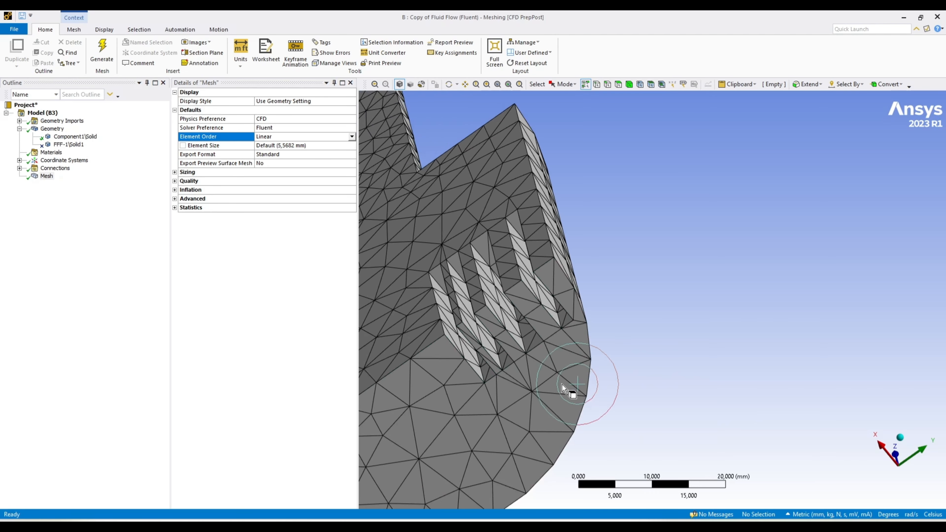
scroll(562, 384, "up", 5)
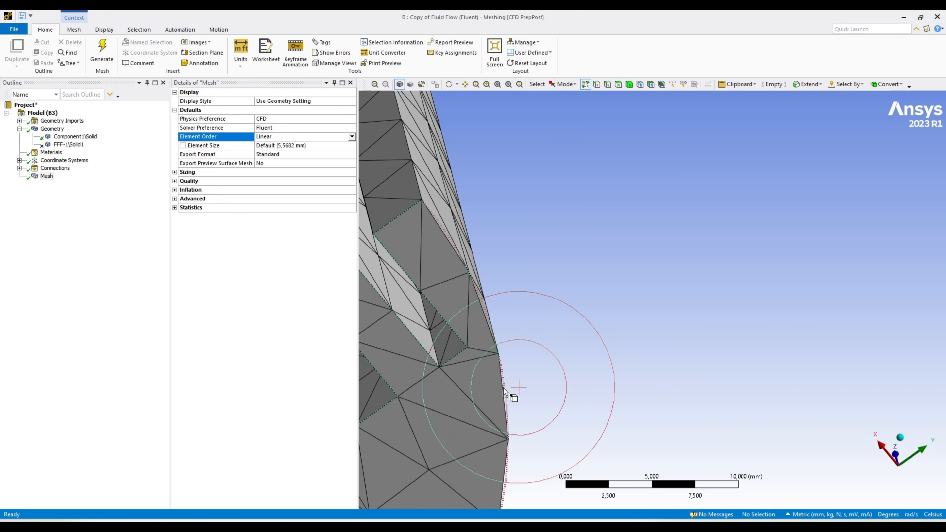
left_click(505, 388)
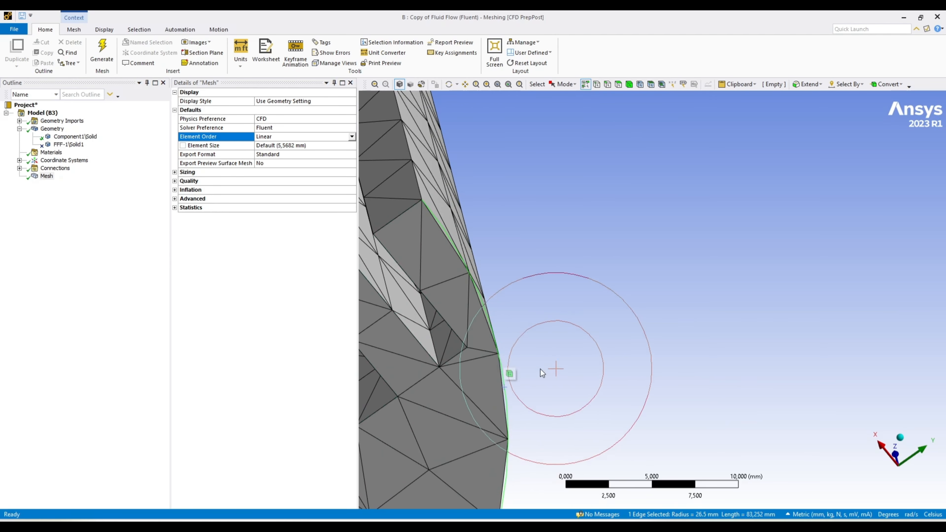
scroll(752, 294, "down", 3)
scroll(763, 290, "down", 3)
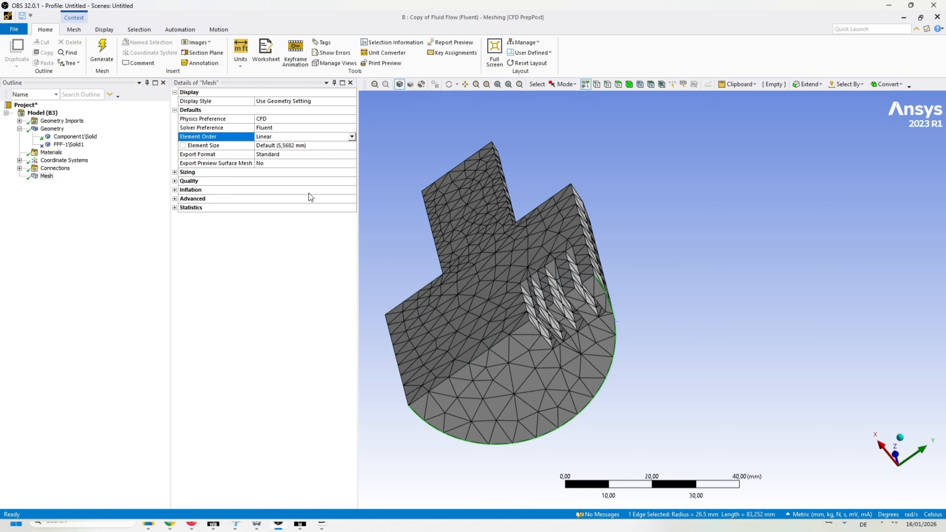
Set the mesh element size to 3 mm and regenerate the mesh.
left_click(271, 145)
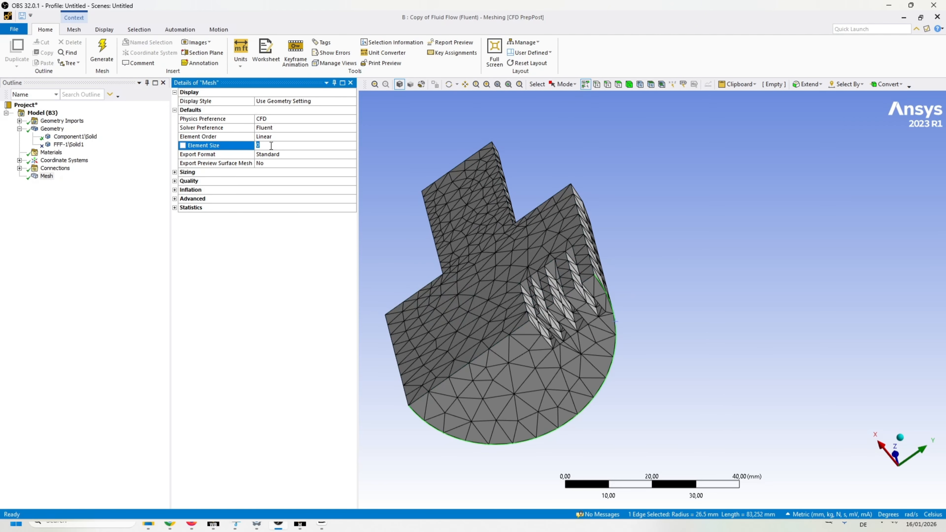
type("3")
key("Return")
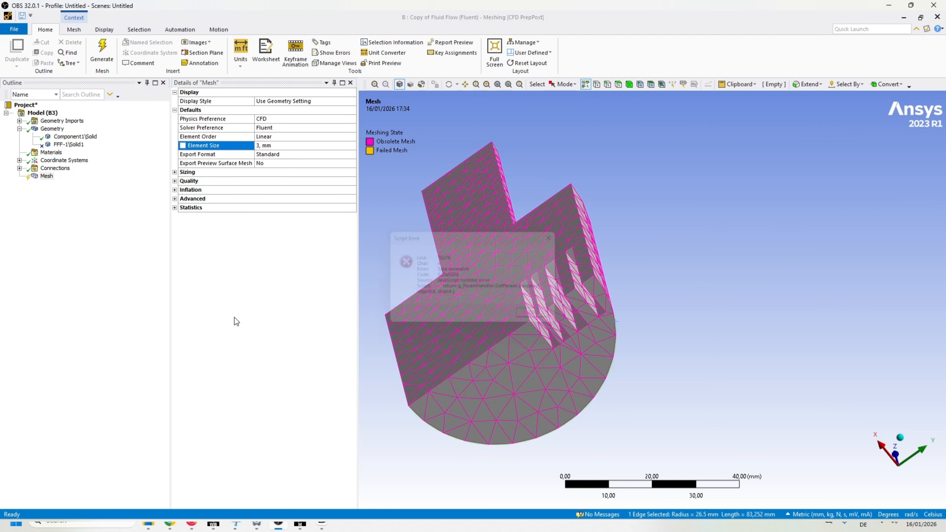
key("Return")
left_click(102, 53)
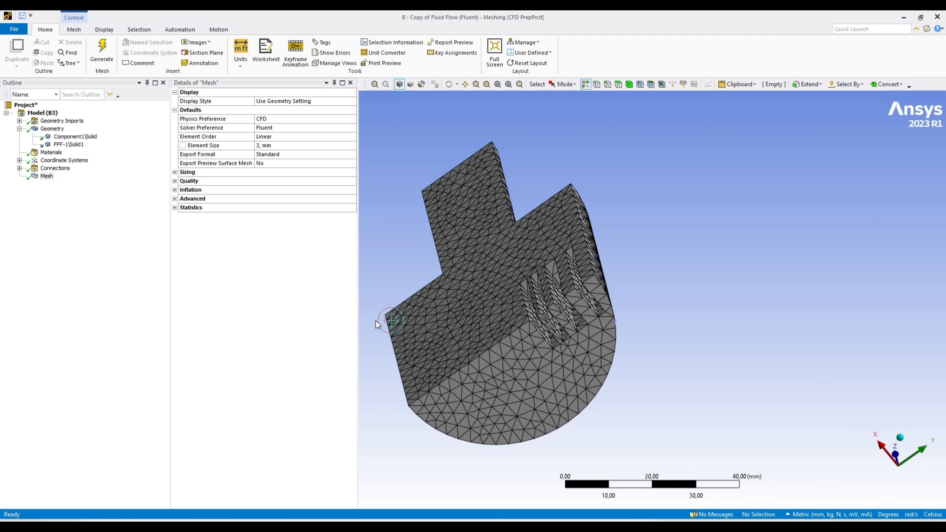
Show the mesh's Sizing settings and examine the refined elements in and around the slots.
left_click(175, 172)
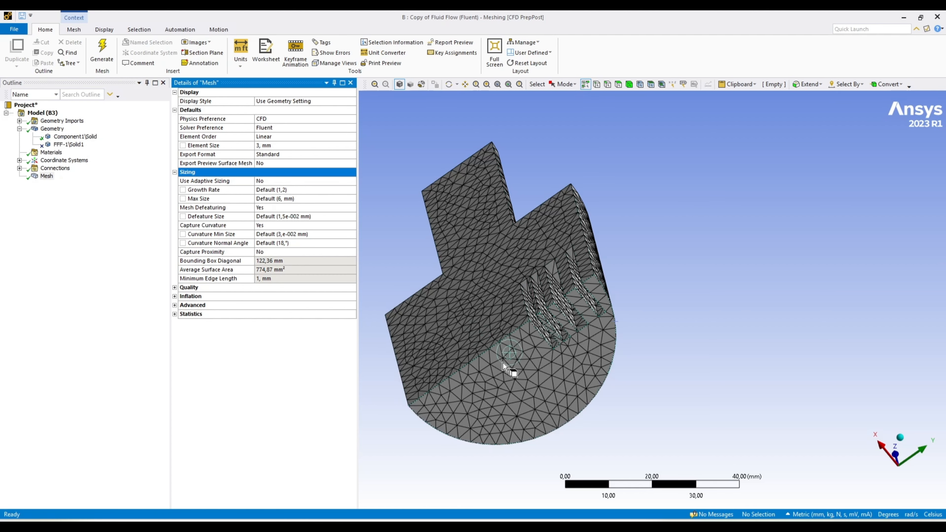
scroll(496, 345, "up", 5)
scroll(484, 333, "up", 3)
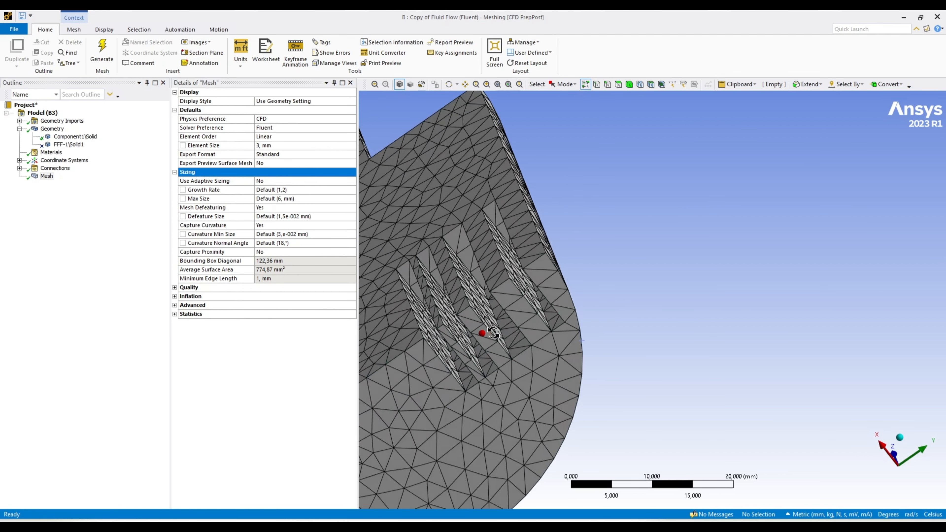
scroll(553, 370, "up", 5)
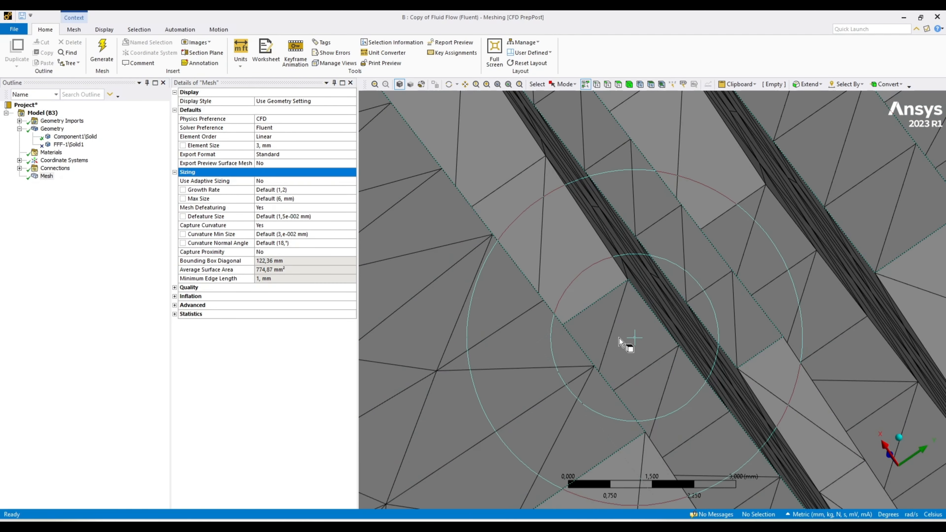
scroll(645, 316, "down", 4)
scroll(684, 295, "down", 3)
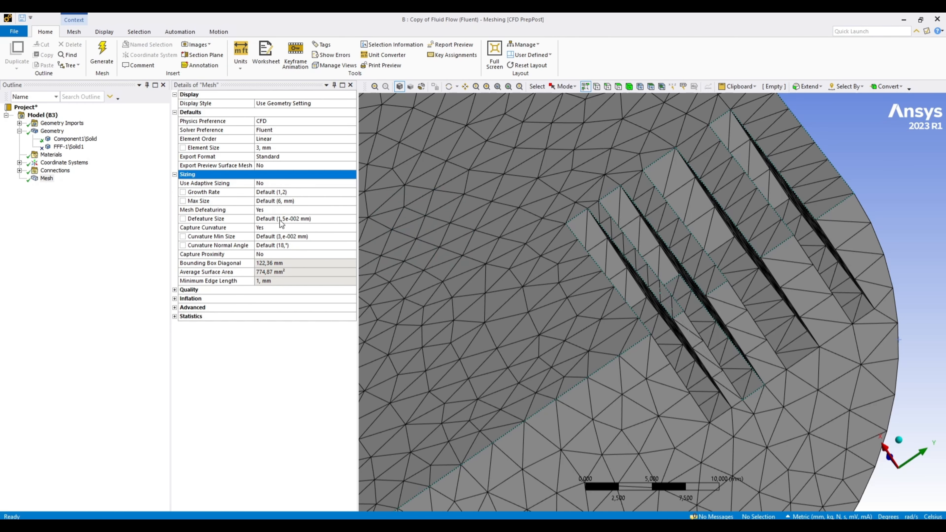
scroll(536, 218, "down", 2)
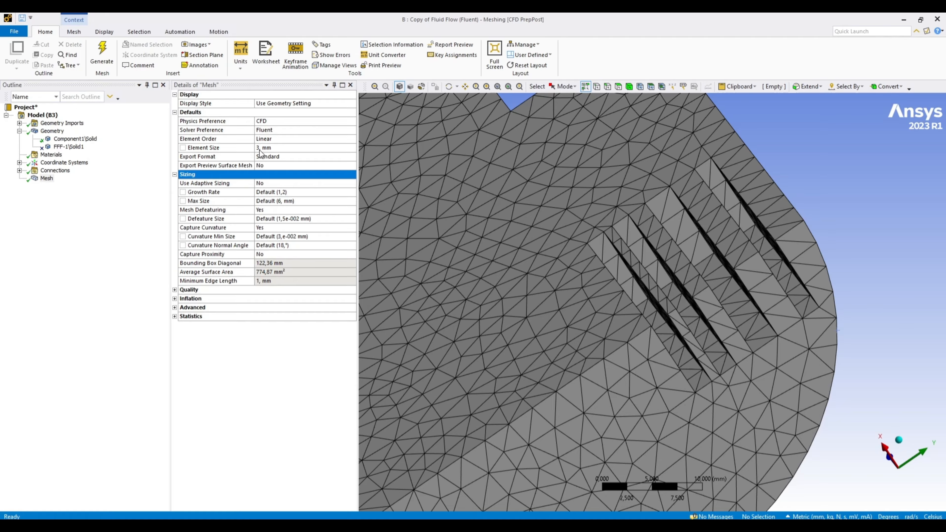
Try maximum element sizes of 2 mm and 3 mm in the mesh sizing.
left_click(287, 201)
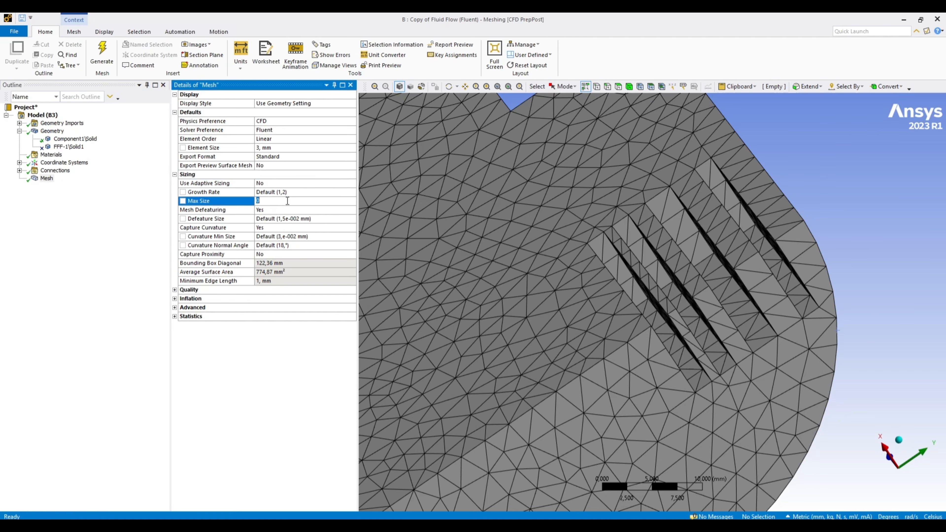
type("2")
left_click(305, 446)
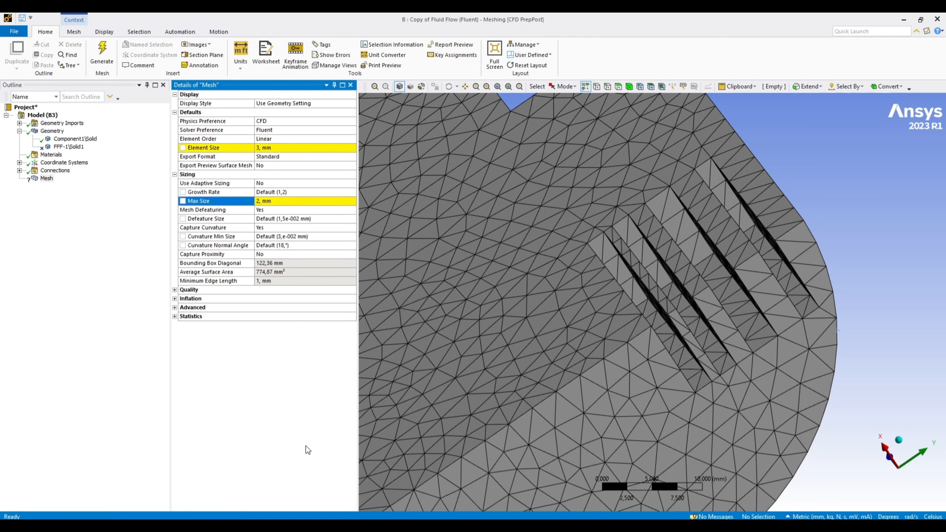
left_click(265, 203)
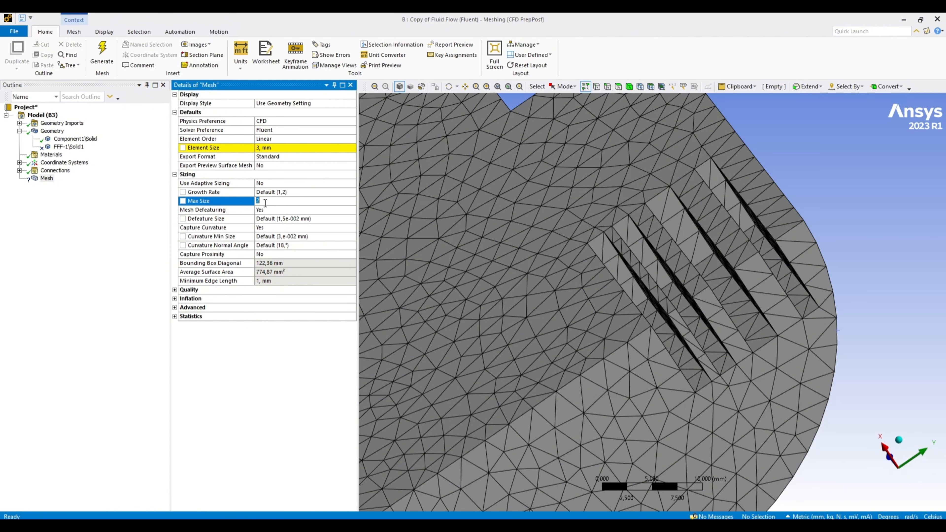
type("3")
key("Return")
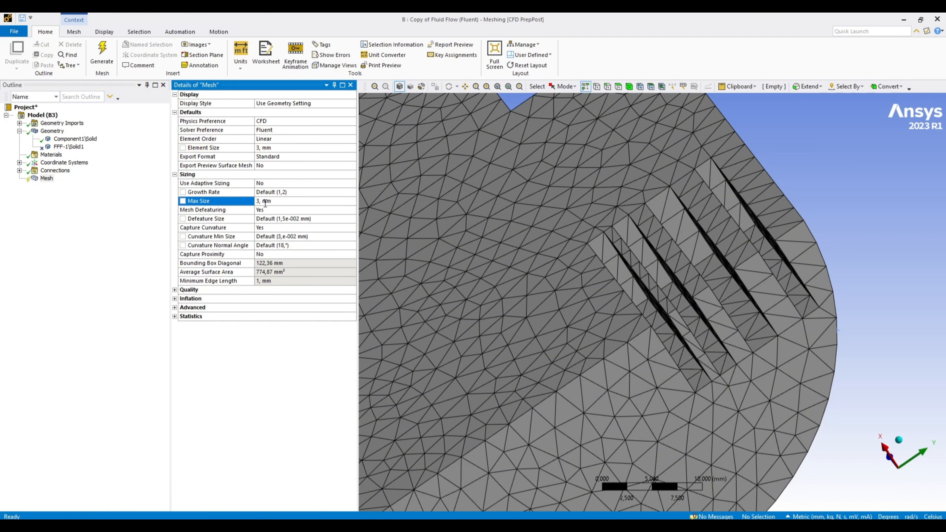
Set the mesh's maximum element size to 6 mm.
left_click(265, 202)
key("Return")
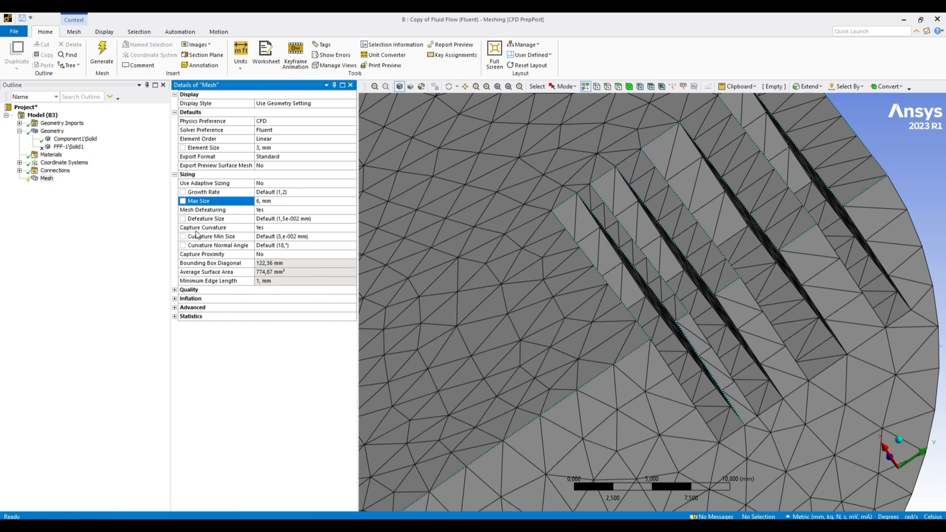
Examine the element density around the slots and the mesh along the body's curved outer surface and end face edge.
scroll(579, 257, "down", 2)
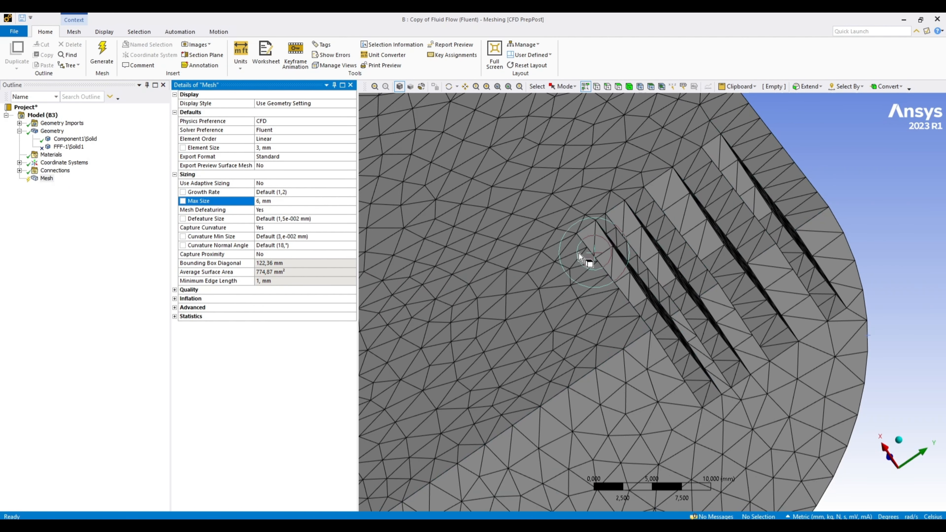
scroll(579, 257, "down", 3)
scroll(797, 369, "up", 4)
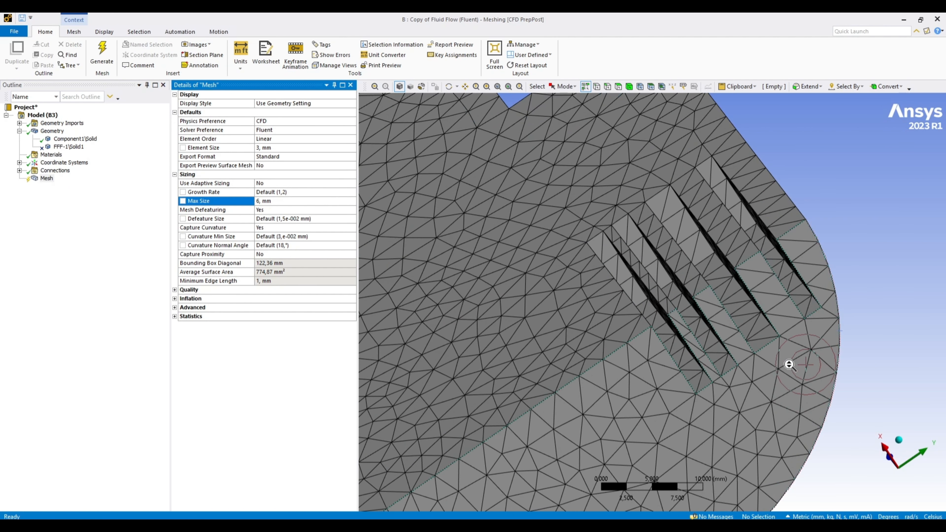
scroll(789, 365, "down", 2)
middle_click_drag(831, 360, 510, 235)
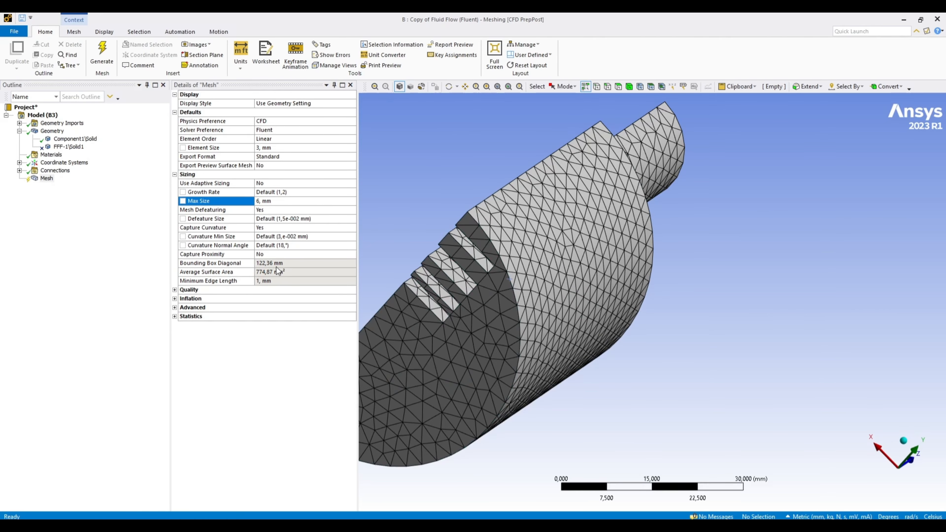
middle_click_drag(514, 328, 530, 315)
scroll(521, 318, "up", 5)
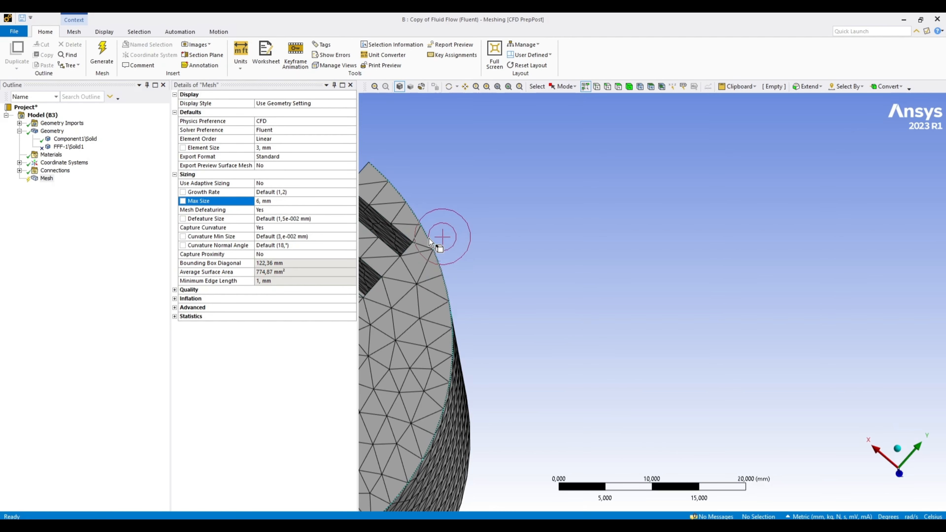
scroll(432, 242, "up", 5)
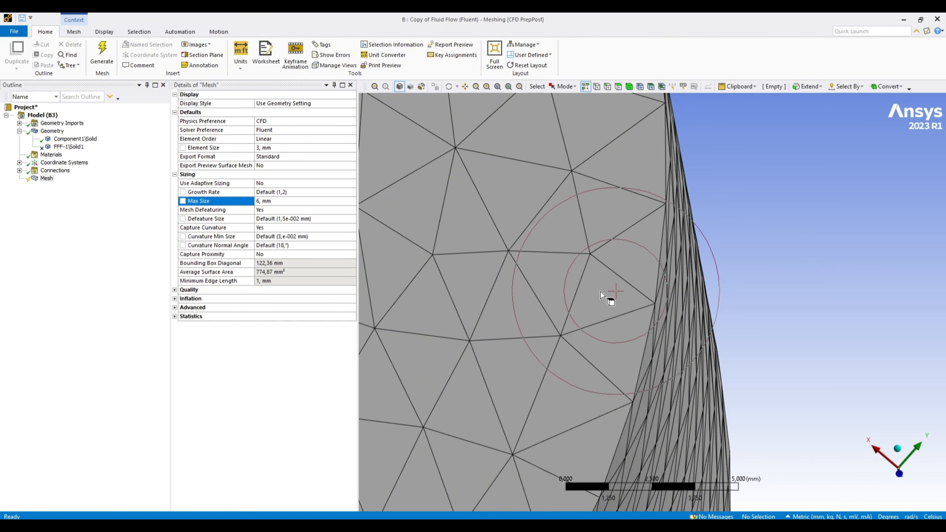
scroll(657, 355, "up", 1)
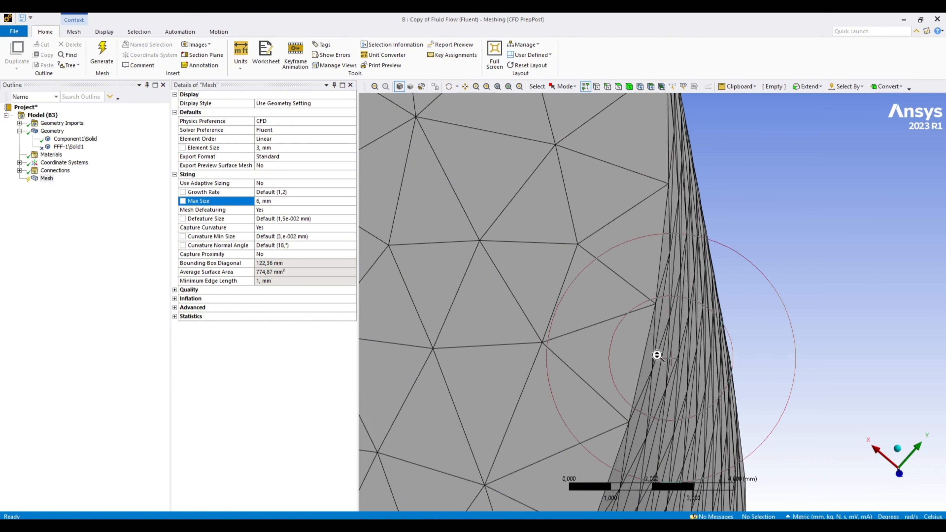
scroll(657, 355, "down", 7)
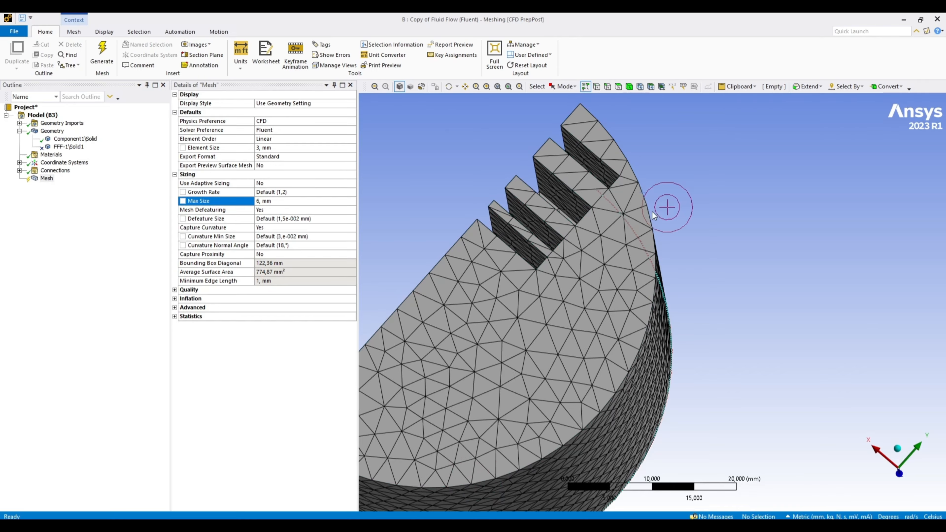
Set the mesh's curvature normal angle to 8° and regenerate the mesh to check the refinement on the curved surfaces.
left_click(288, 246)
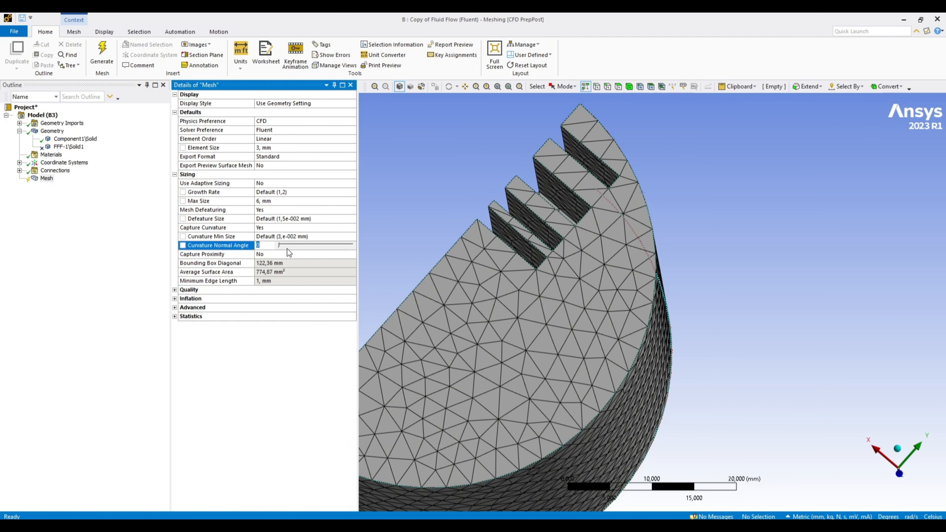
type("12")
middle_click_drag(485, 307, 522, 394)
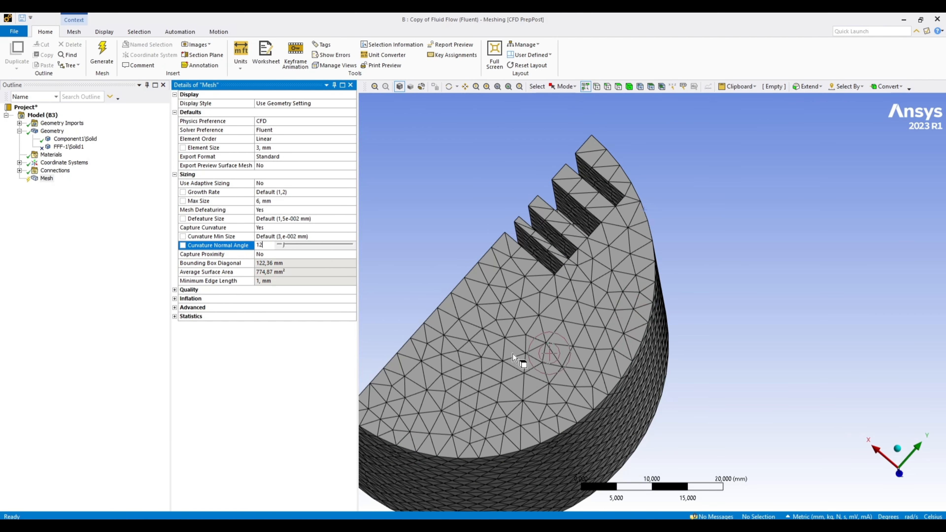
left_click(406, 320)
left_click(271, 247)
left_click(260, 417)
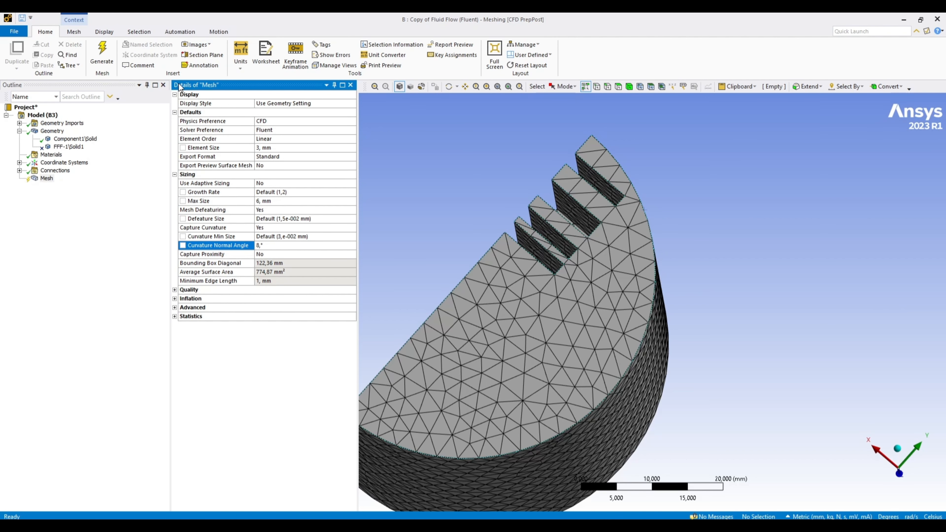
left_click(107, 50)
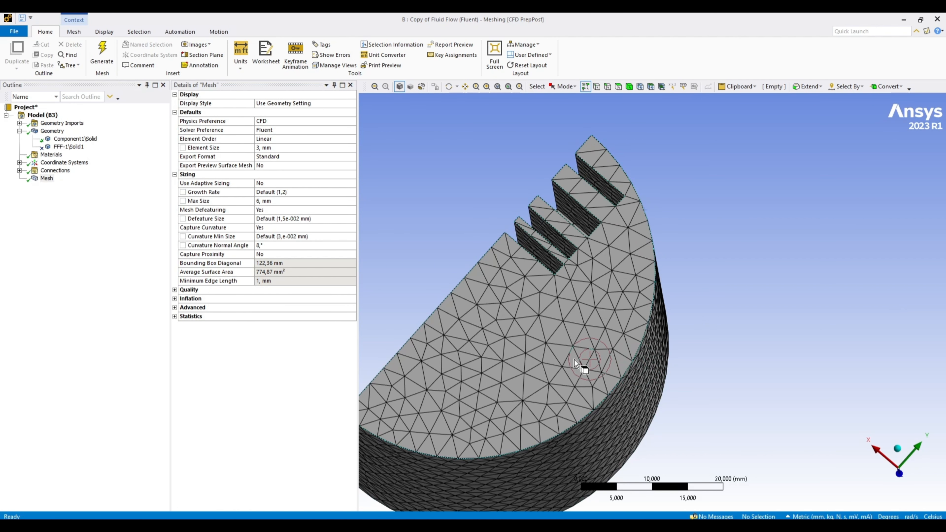
middle_click_drag(580, 351, 627, 261)
scroll(629, 258, "up", 5)
mouse_move(679, 191)
middle_mouse_down()
mouse_move(684, 204)
mouse_move(669, 203)
middle_mouse_up()
scroll(667, 202, "down", 3)
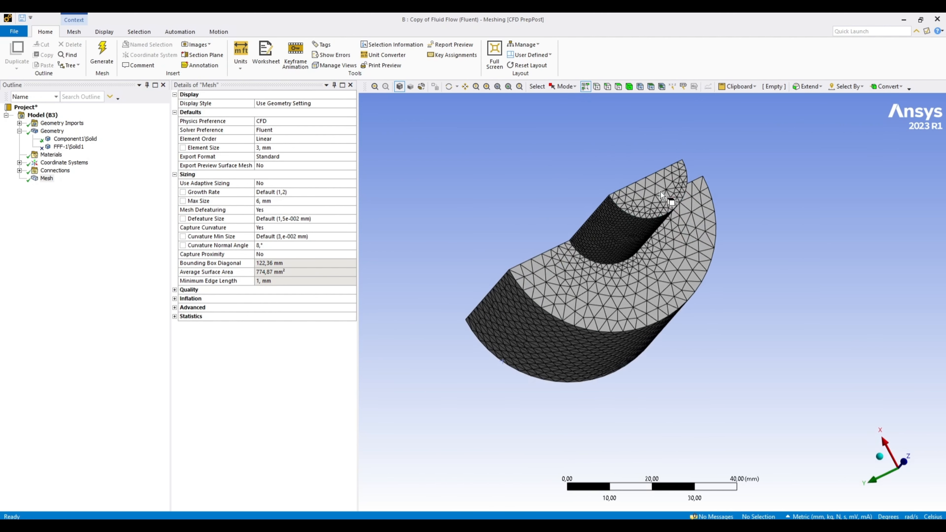
scroll(653, 210, "up", 2)
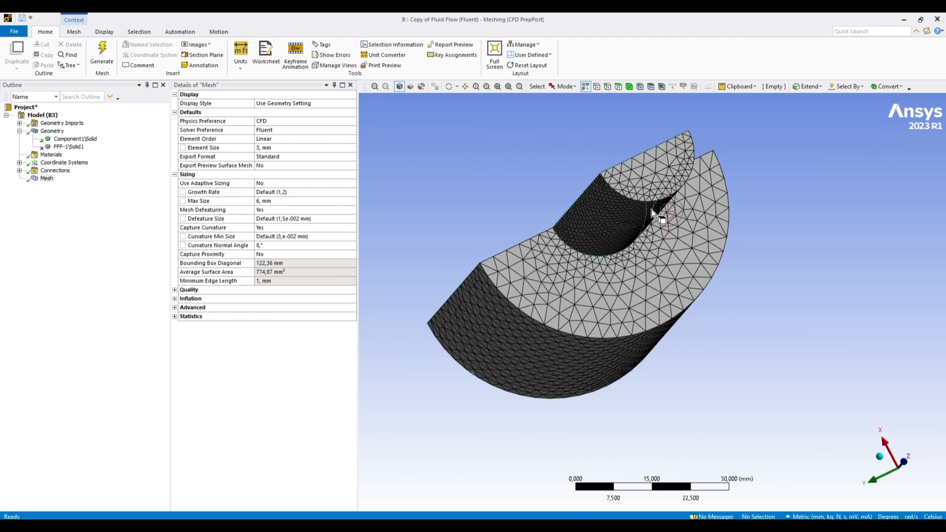
Try a curvature normal angle of 18°, regenerate the mesh and inspect the small half-cylinder's rounded edge.
left_click(262, 245)
type("18")
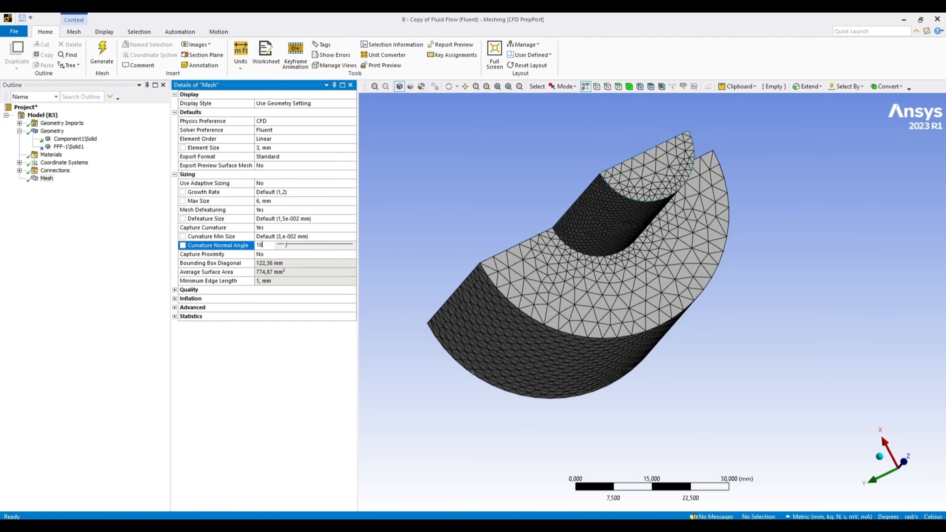
left_click(101, 54)
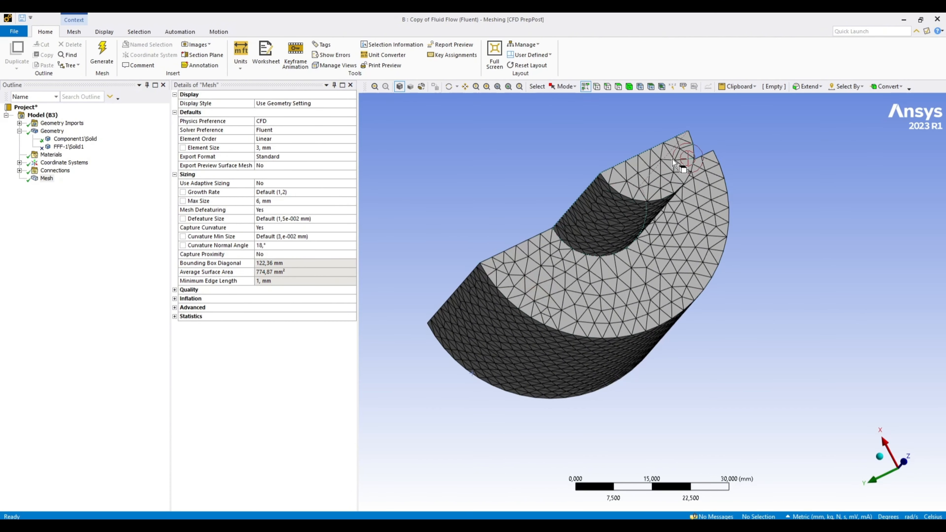
scroll(684, 159, "down", 2)
scroll(681, 152, "up", 2)
scroll(656, 134, "up", 1)
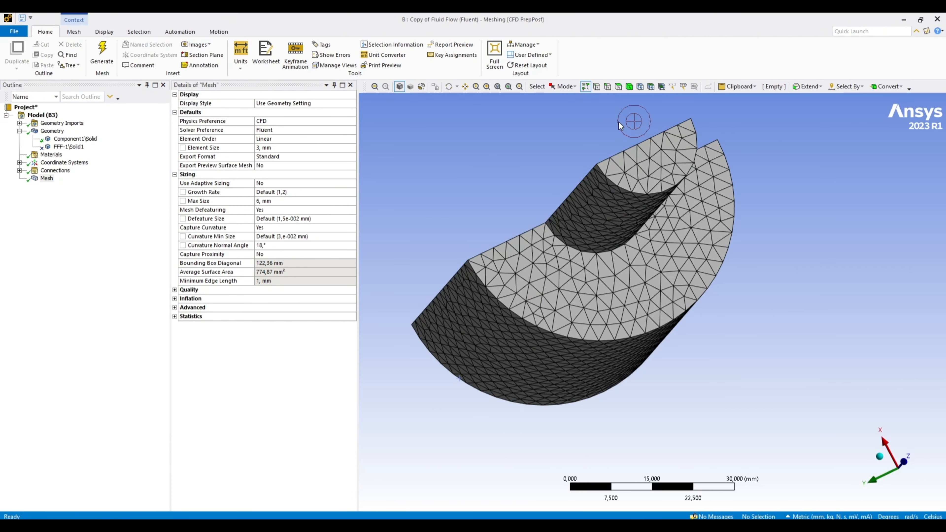
right_click_drag(582, 111, 716, 187)
scroll(670, 378, "down", 2)
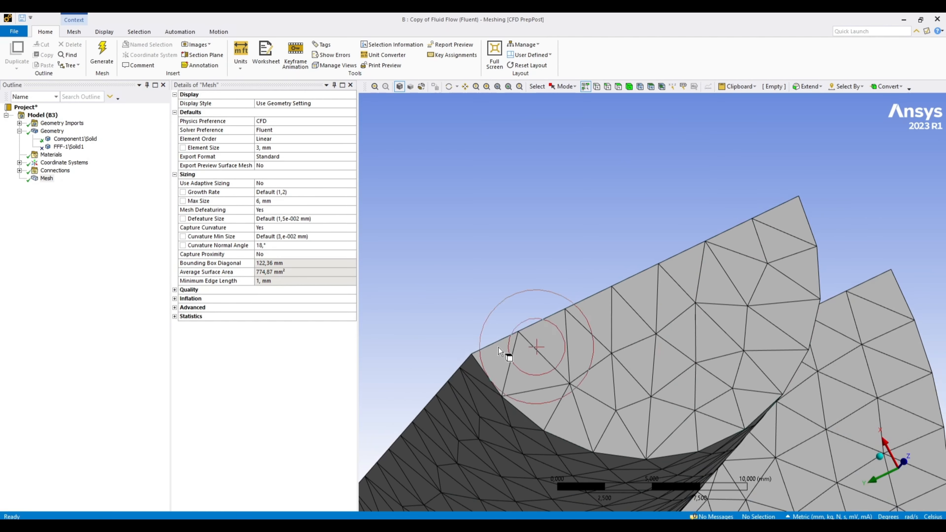
Set the curvature normal angle to 8° and regenerate the mesh.
left_click(269, 246)
type("8")
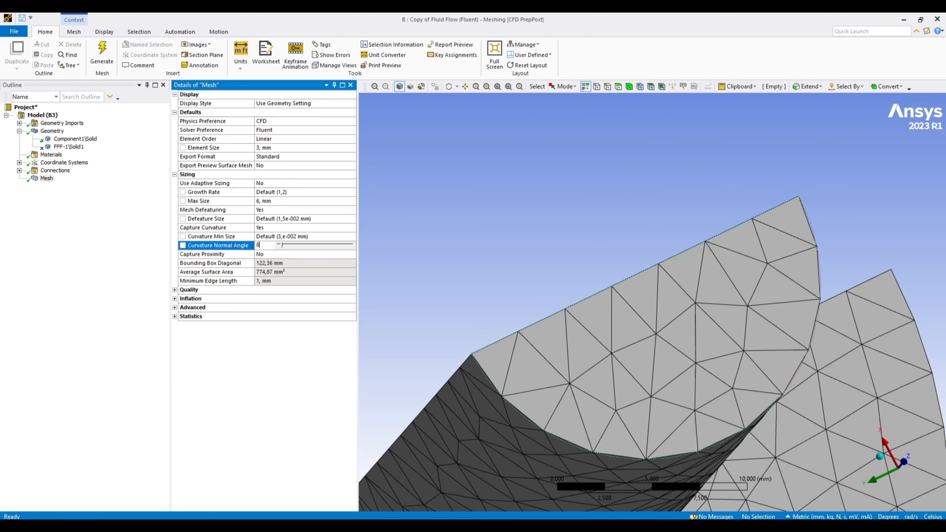
left_click(191, 423)
left_click(103, 53)
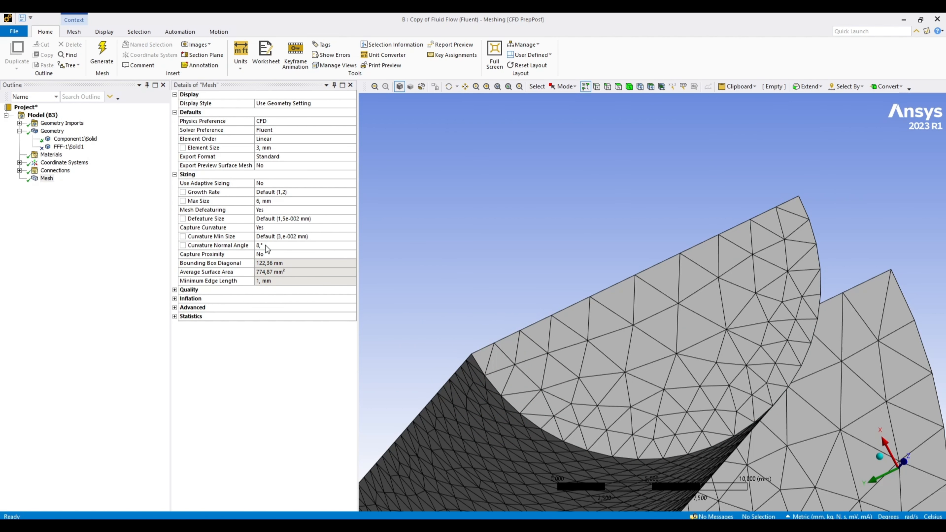
Turn on Capture Proximity in the mesh sizing and regenerate the mesh around the slots.
scroll(676, 390, "down", 4)
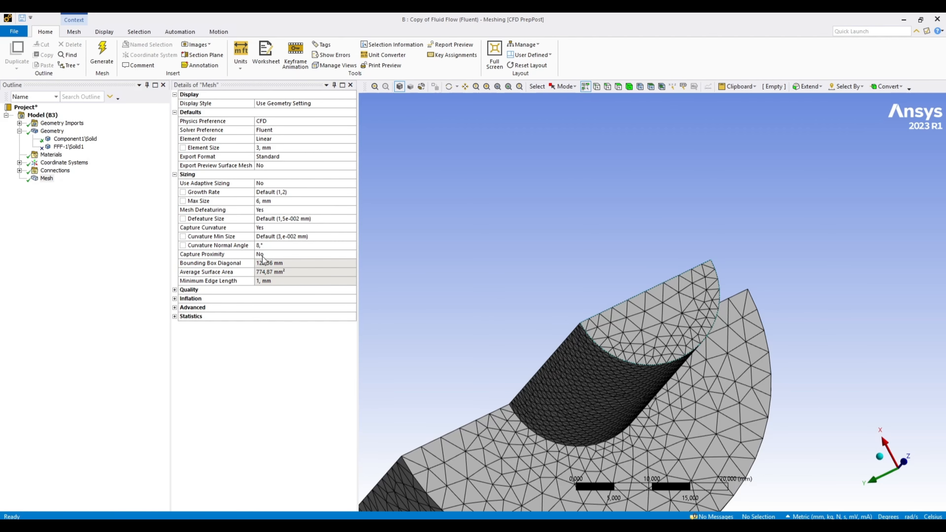
scroll(660, 243, "down", 2)
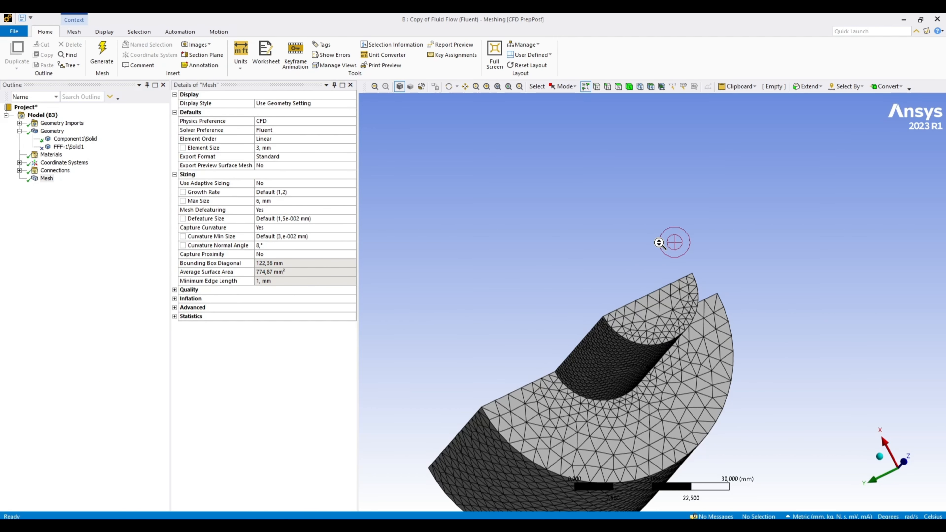
middle_click_drag(621, 379, 732, 289)
scroll(597, 310, "up", 2)
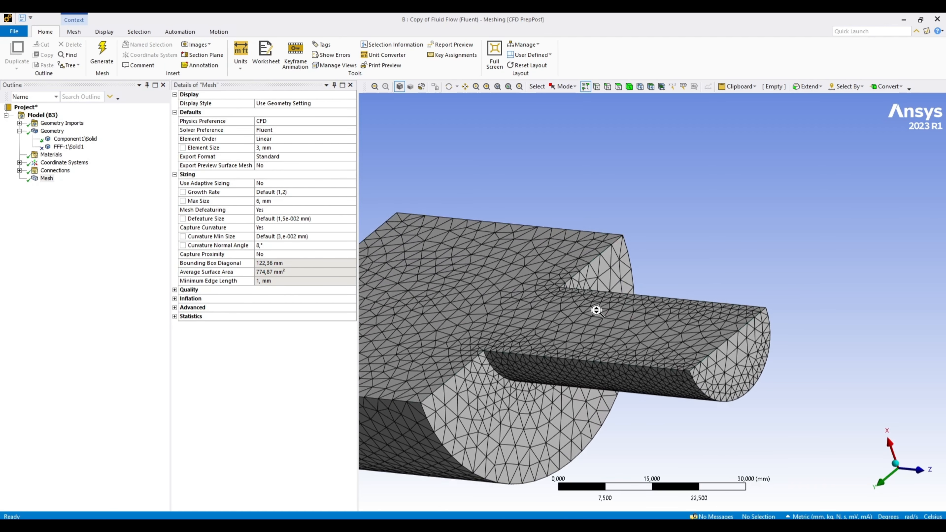
scroll(596, 310, "down", 2)
middle_click_drag(596, 310, 633, 304)
scroll(562, 365, "up", 5)
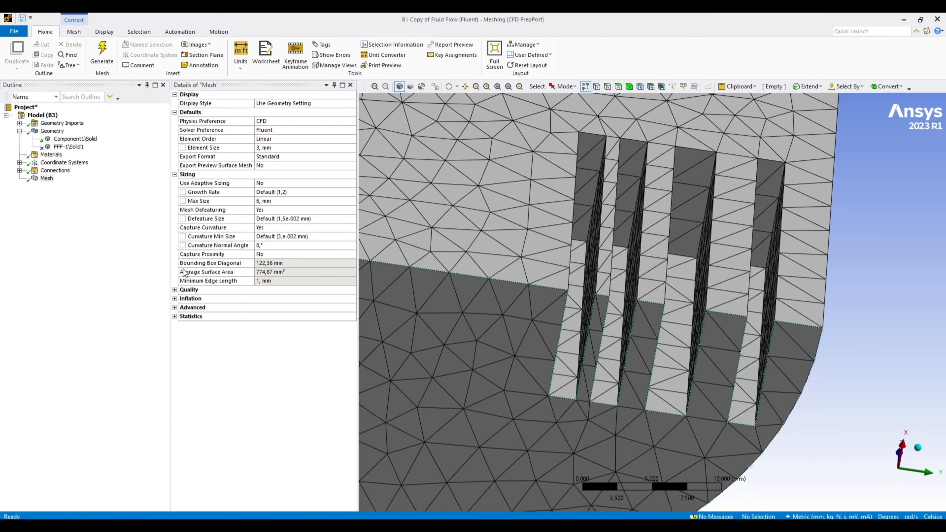
left_click(281, 255)
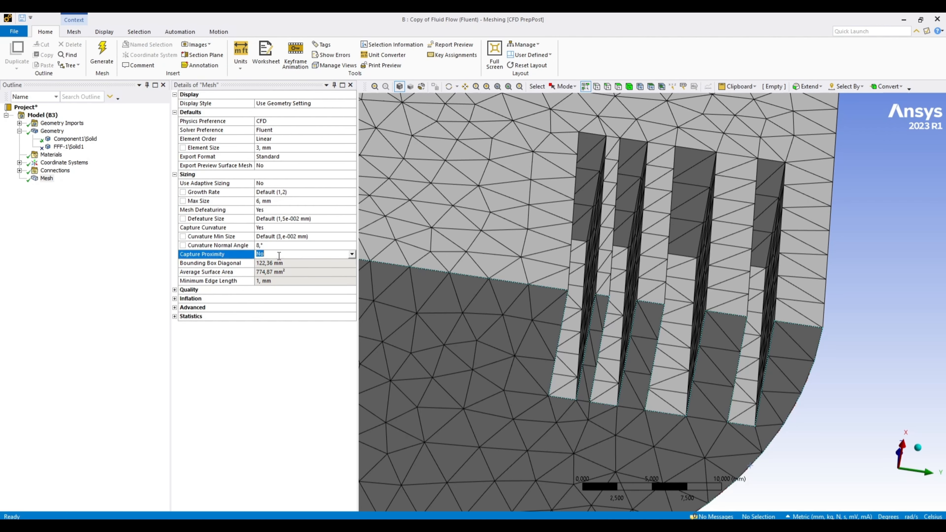
left_click(351, 254)
left_click(317, 269)
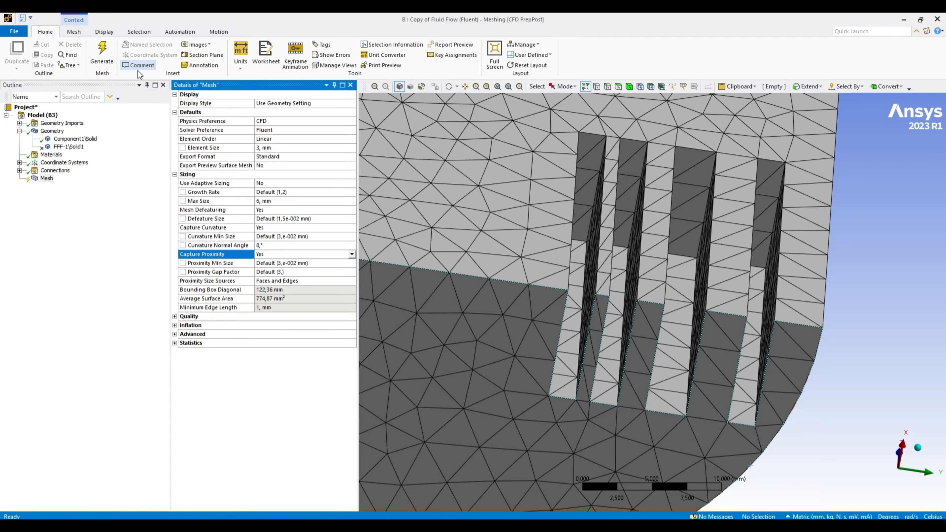
left_click(101, 58)
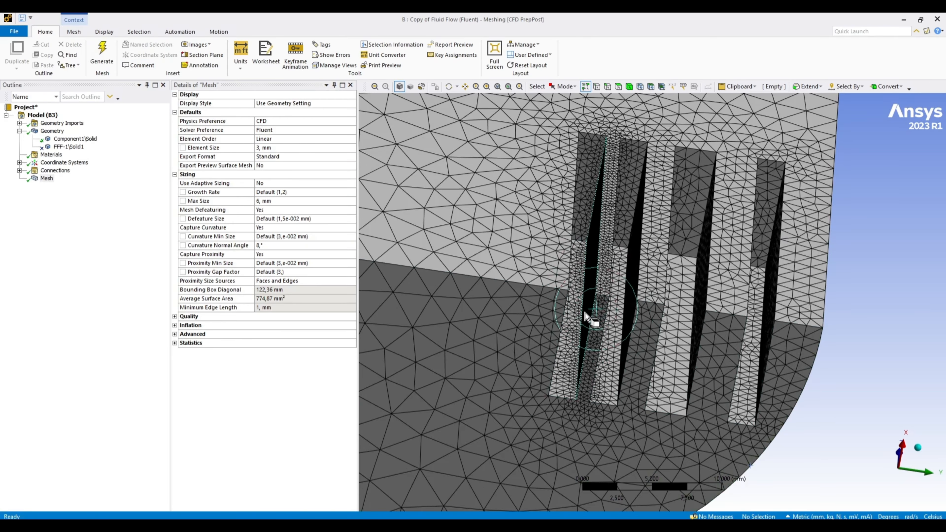
Try a proximity gap factor of 5, regenerate the mesh and inspect the elements between the slots.
scroll(542, 339, "up", 3)
scroll(542, 340, "up", 2)
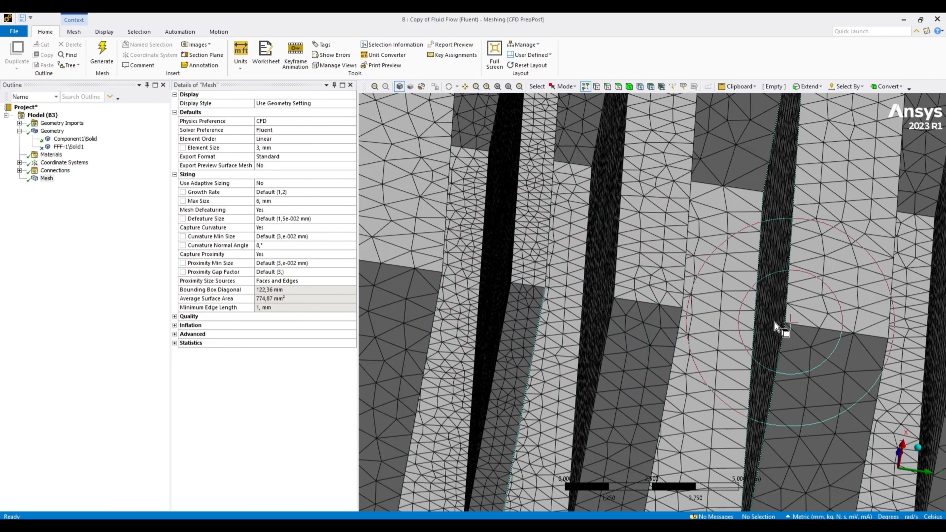
scroll(677, 330, "down", 2)
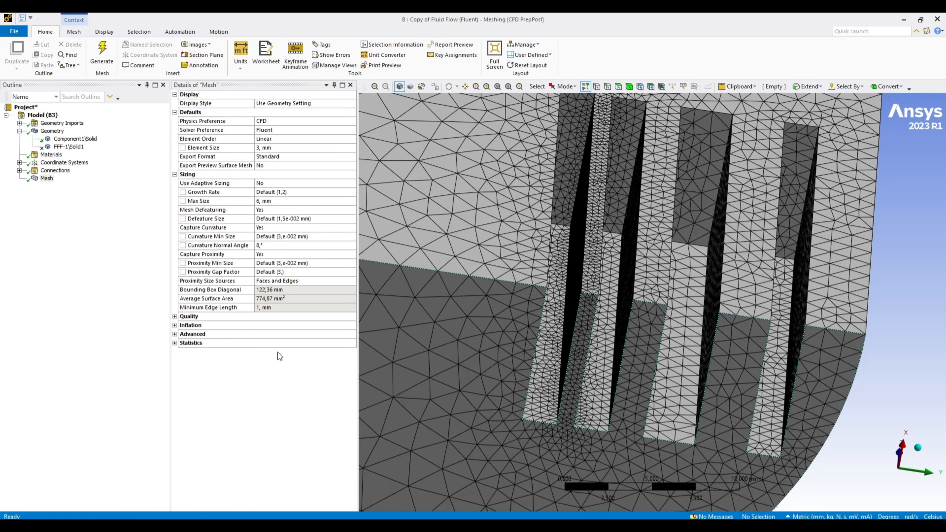
middle_click_drag(568, 390, 548, 403)
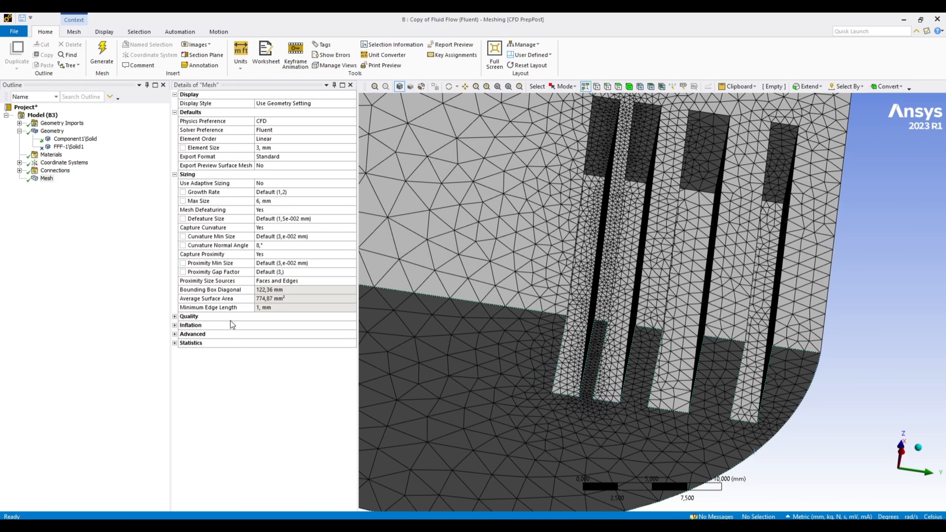
left_click(285, 272)
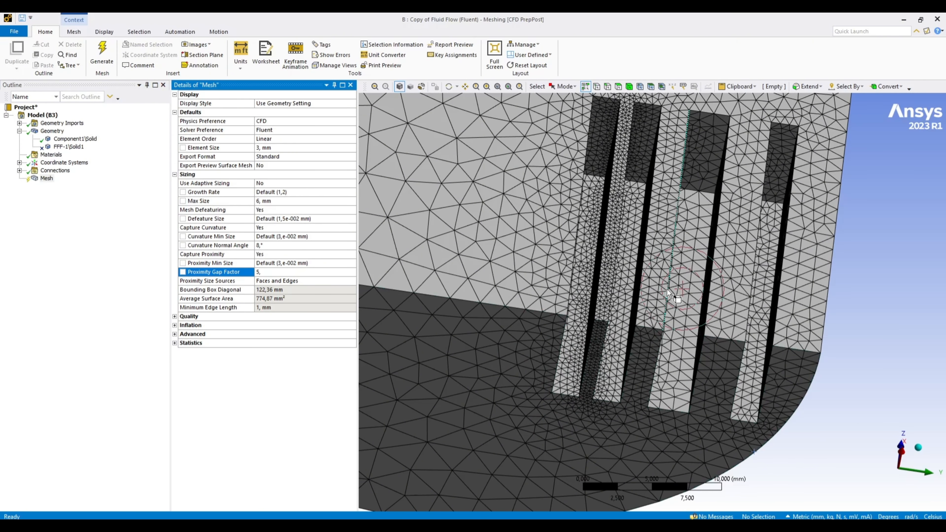
left_click(406, 322)
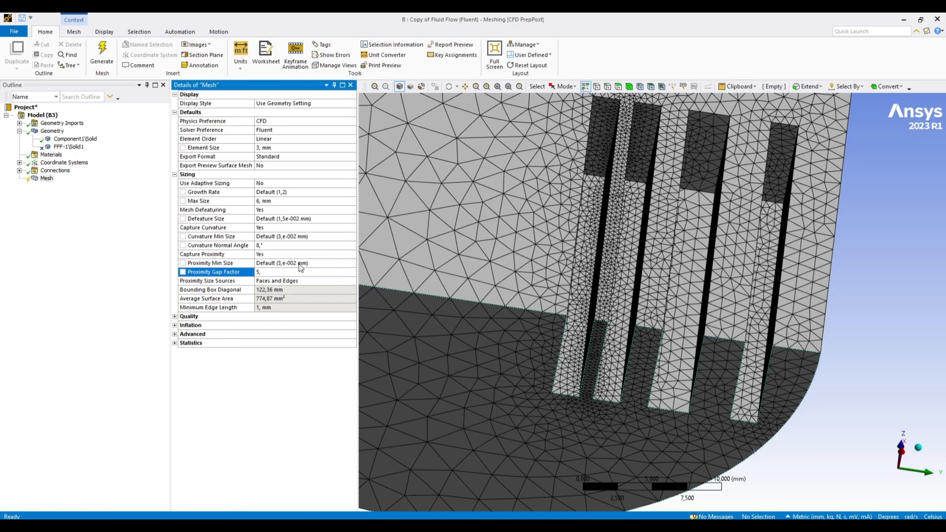
left_click(102, 52)
scroll(574, 355, "up", 3)
scroll(570, 354, "up", 1)
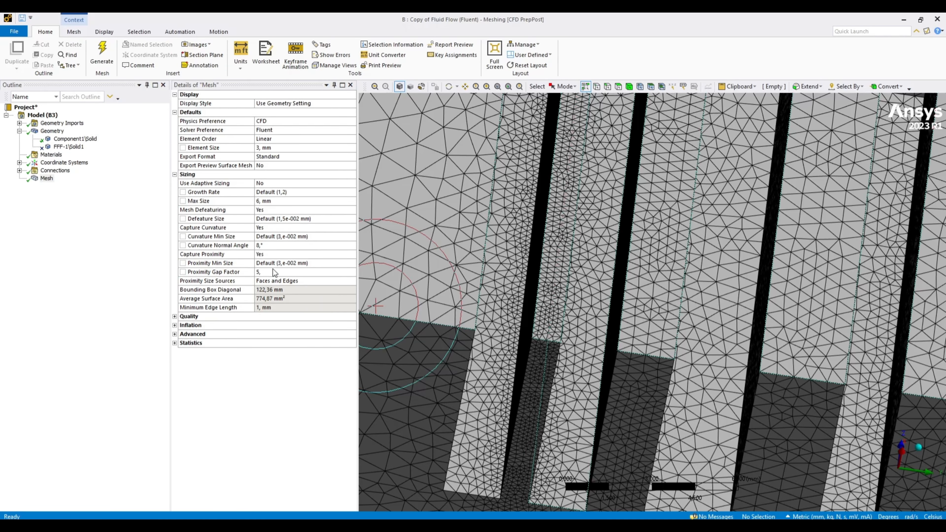
Set the proximity gap factor to 3 in the mesh sizing.
left_click(312, 272)
type("3")
key("Return")
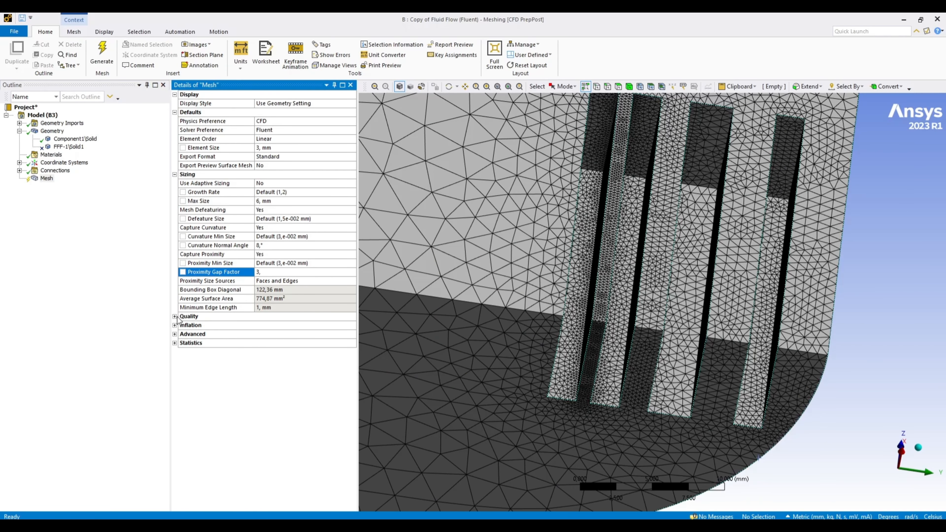
Set the mesh's target skewness to 0,8 and switch the mesh display style to Skewness.
left_click(175, 316)
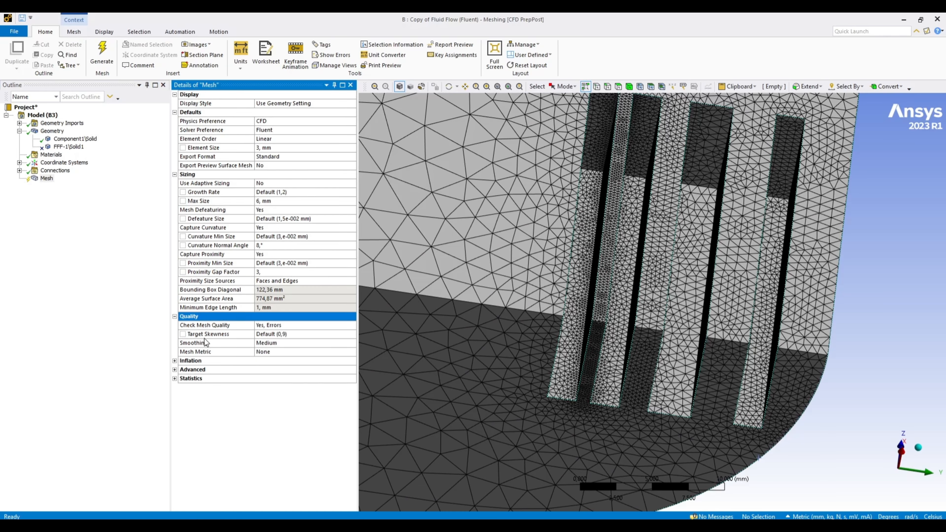
left_click(275, 334)
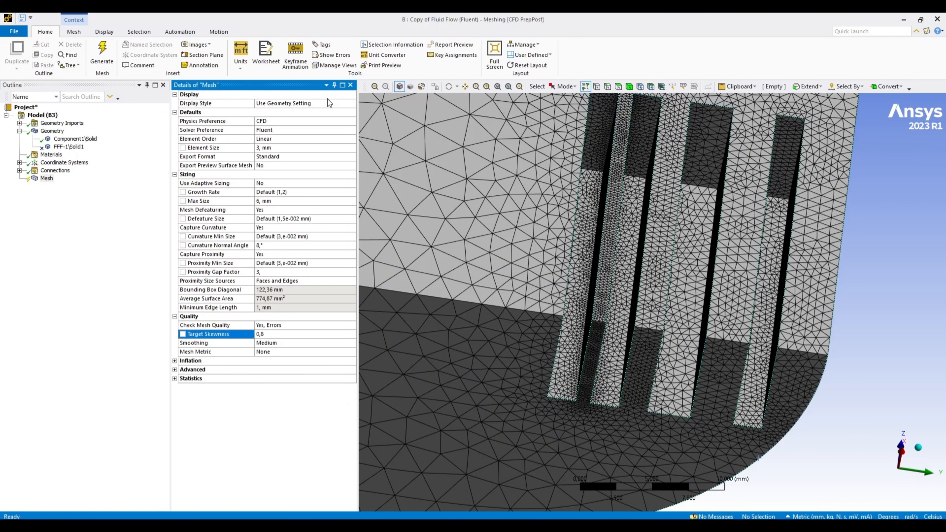
left_click(350, 106)
left_click(351, 104)
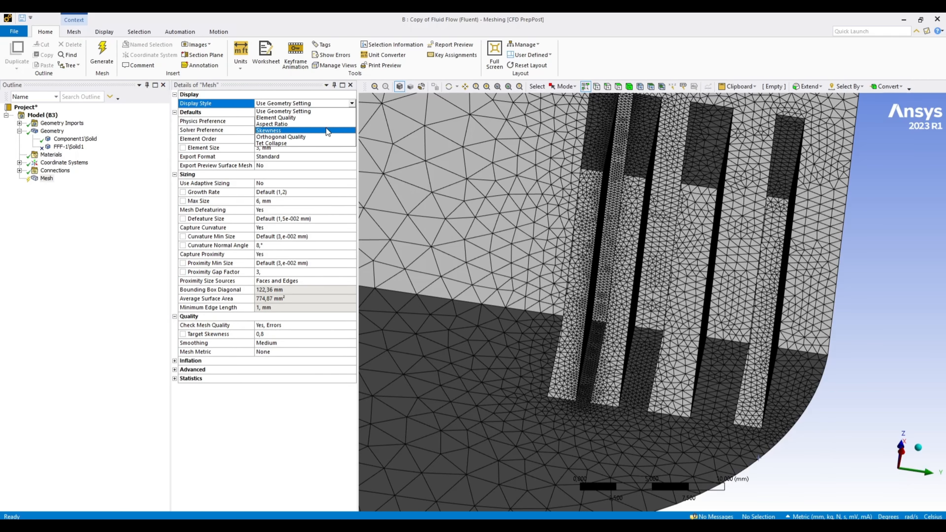
left_click(283, 130)
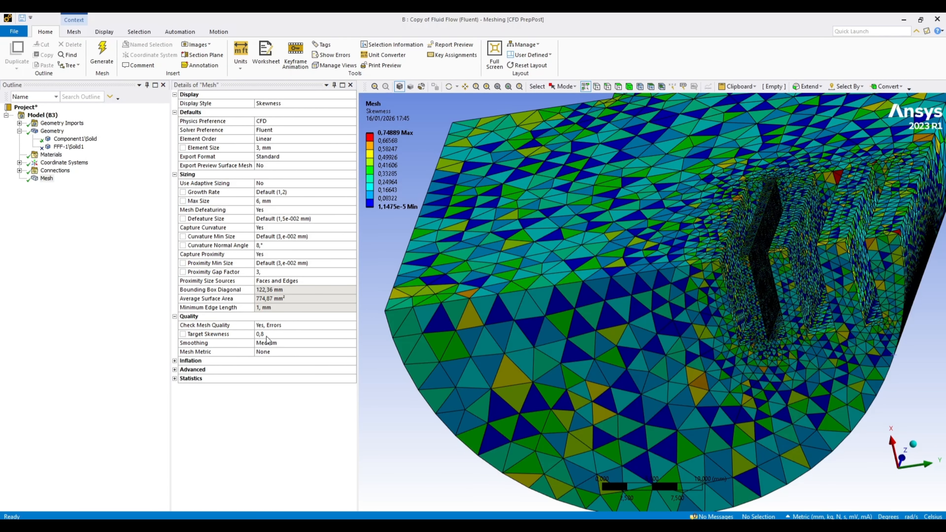
scroll(704, 328, "up", 3)
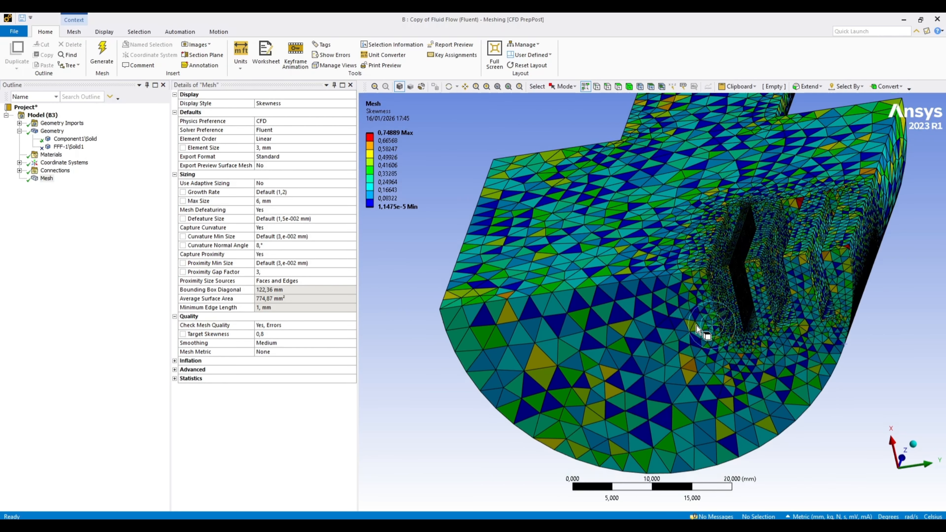
Try a target skewness of 0,9, regenerate the mesh and check the maximum skewness in the legend.
left_click(267, 334)
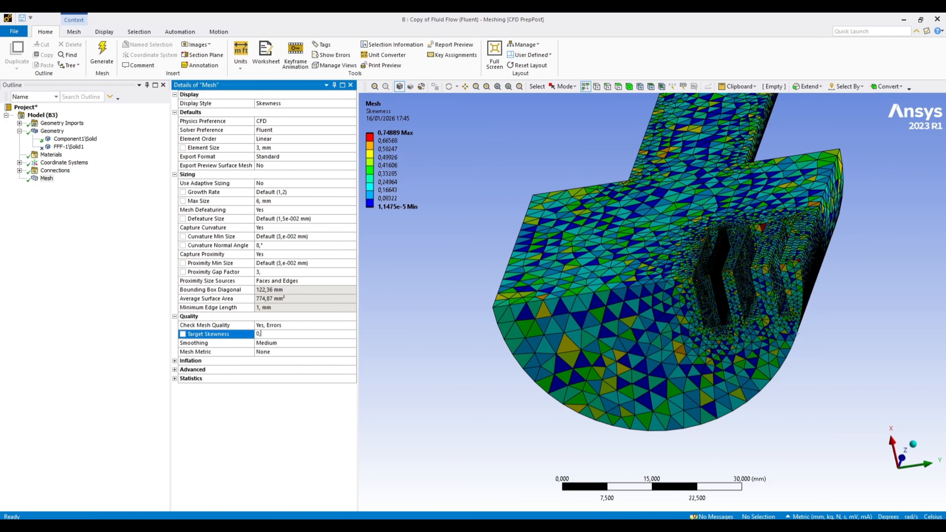
left_click(467, 340)
mouse_move(403, 154)
left_click(101, 52)
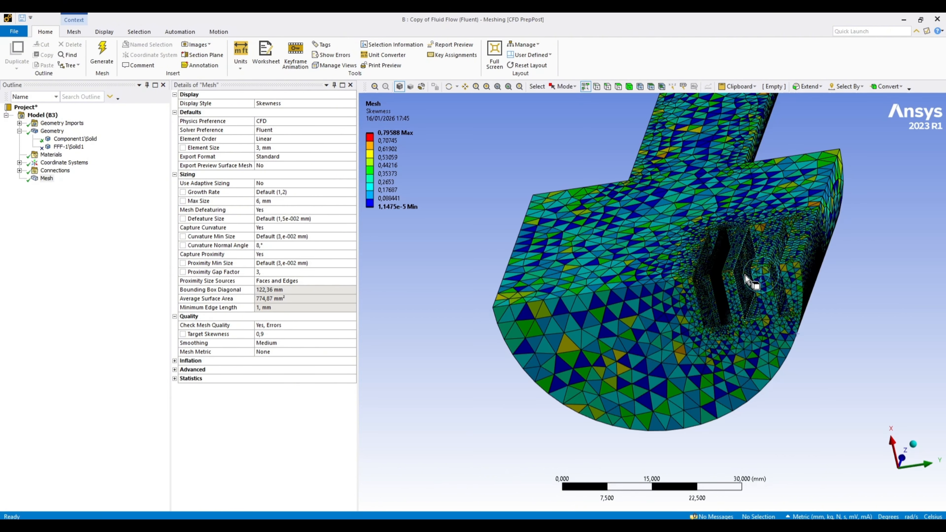
left_click(391, 141)
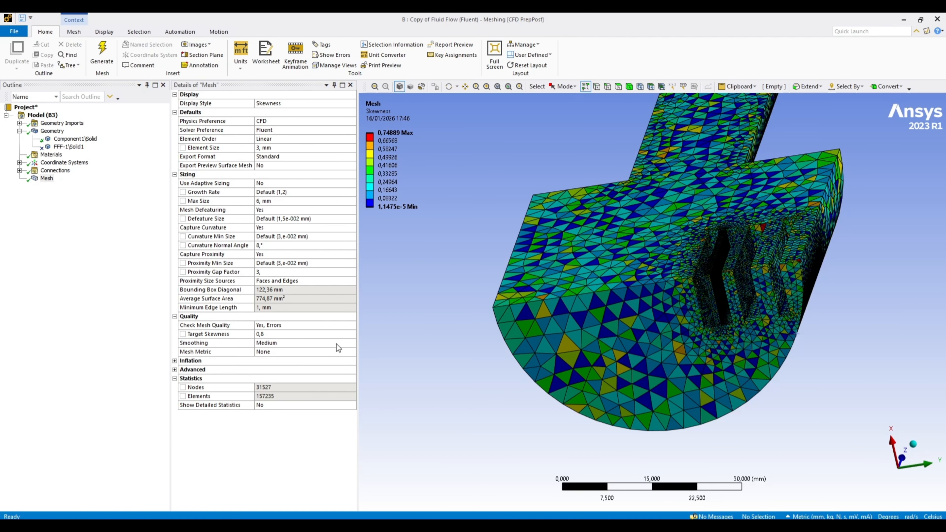
Show the mesh's Inflation settings.
left_click(175, 361)
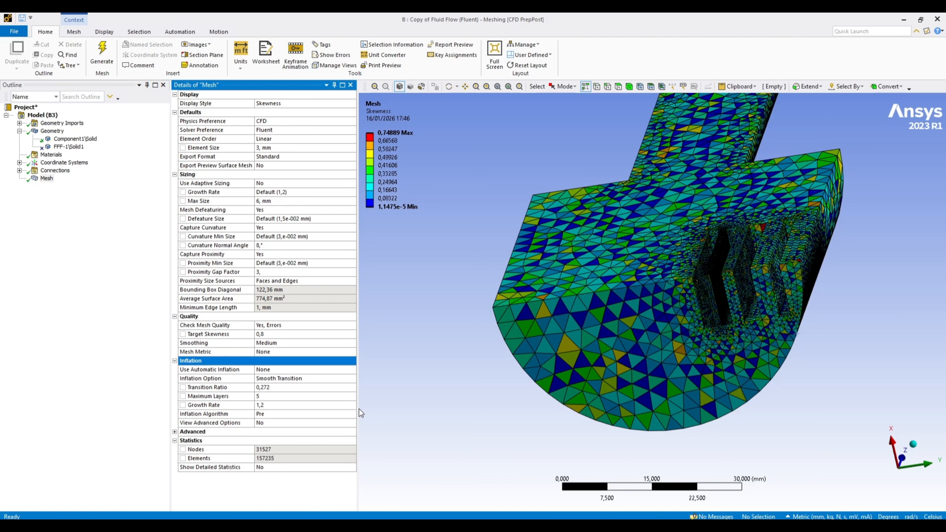
Review the choices for automatic inflation in the mesh settings, leave it at None and collapse the Inflation group.
left_click(321, 370)
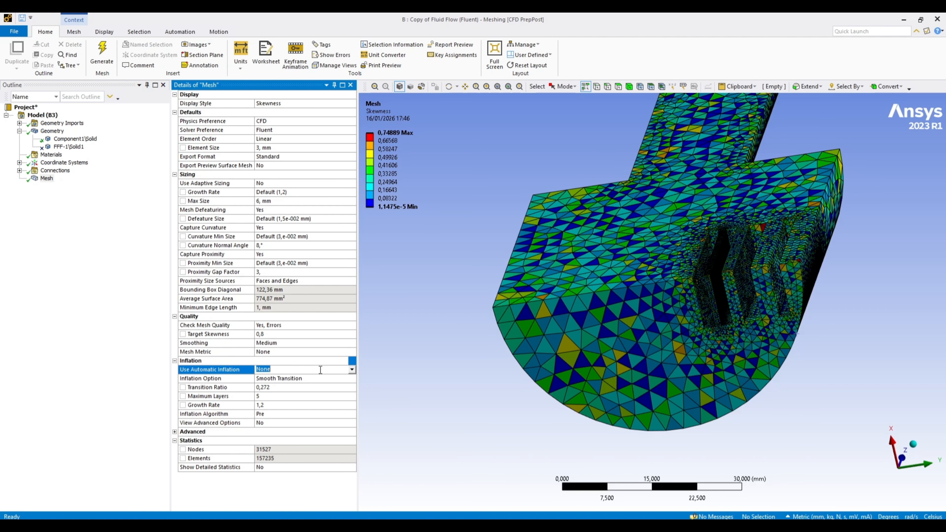
left_click(351, 369)
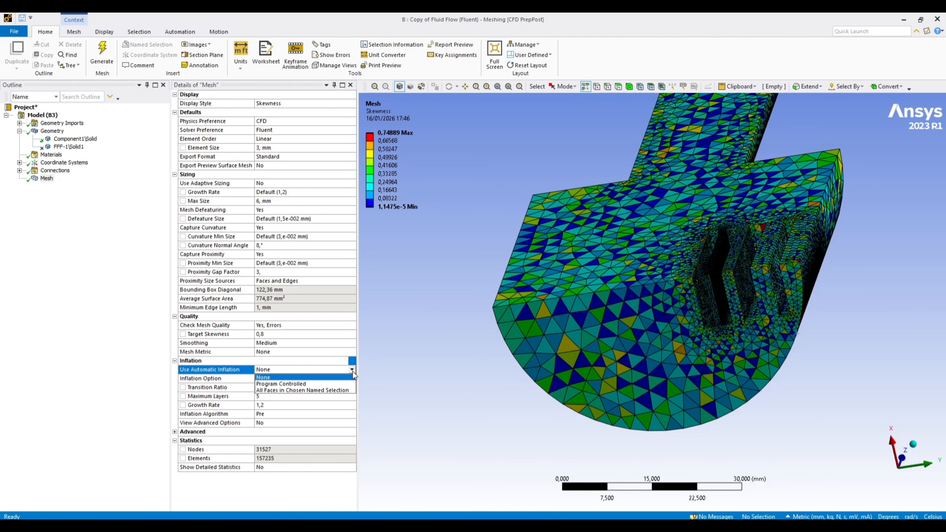
left_click(453, 387)
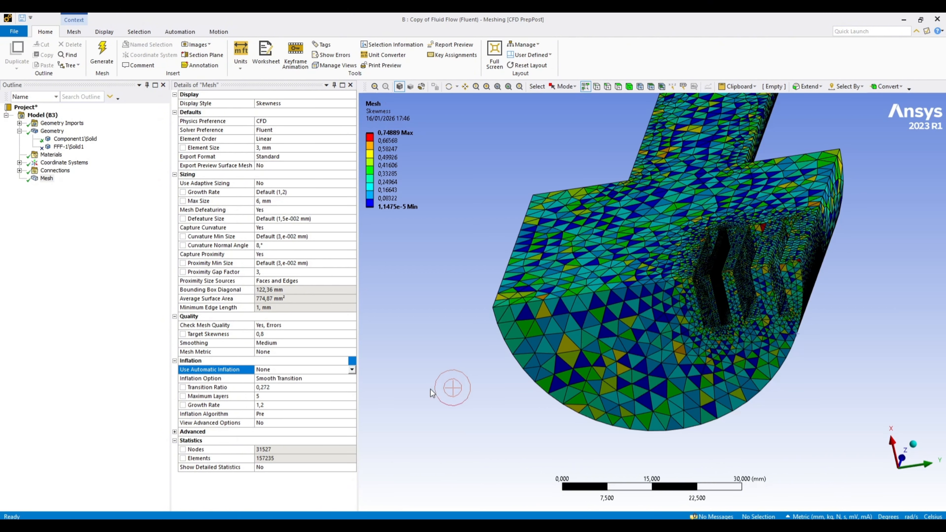
left_click(174, 361)
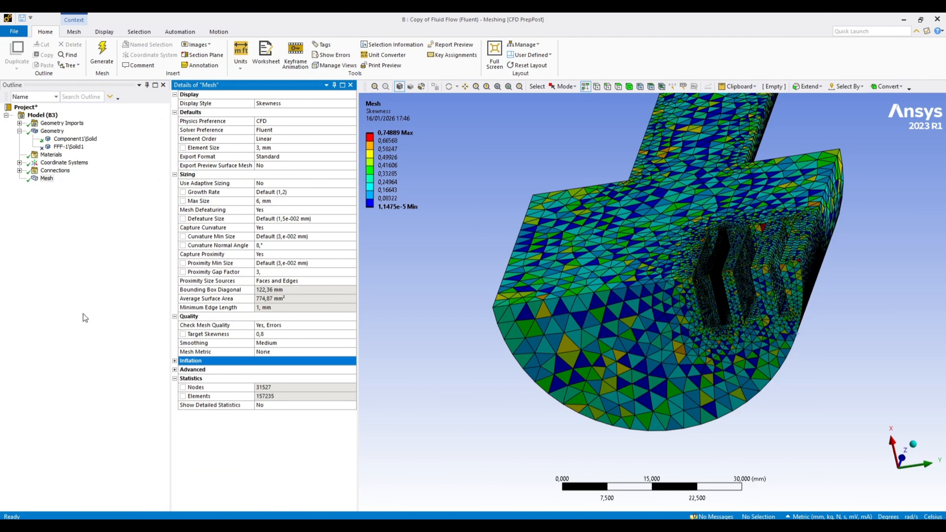
Insert a local Inflation control under the mesh and scope its geometry to the slotted fluid body.
right_click(47, 178)
mouse_move(82, 190)
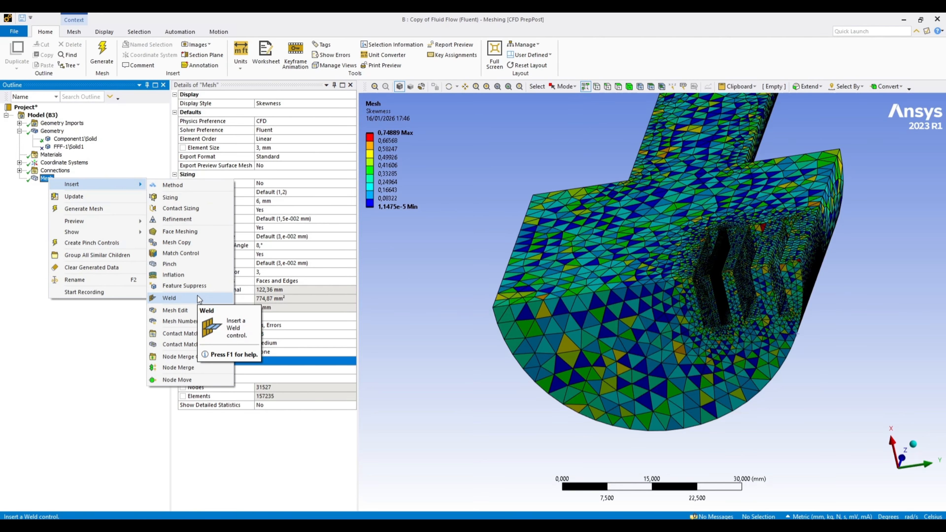
left_click(193, 276)
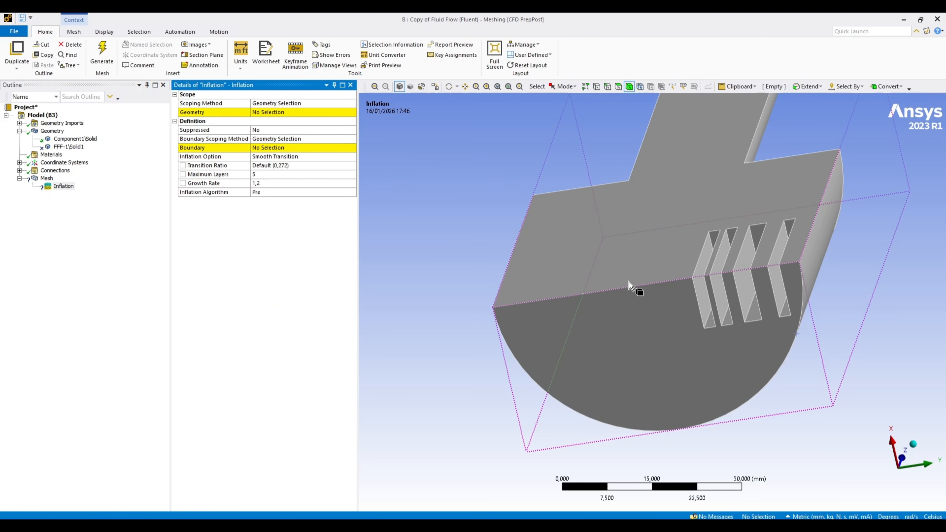
left_click(621, 311)
left_click(272, 114)
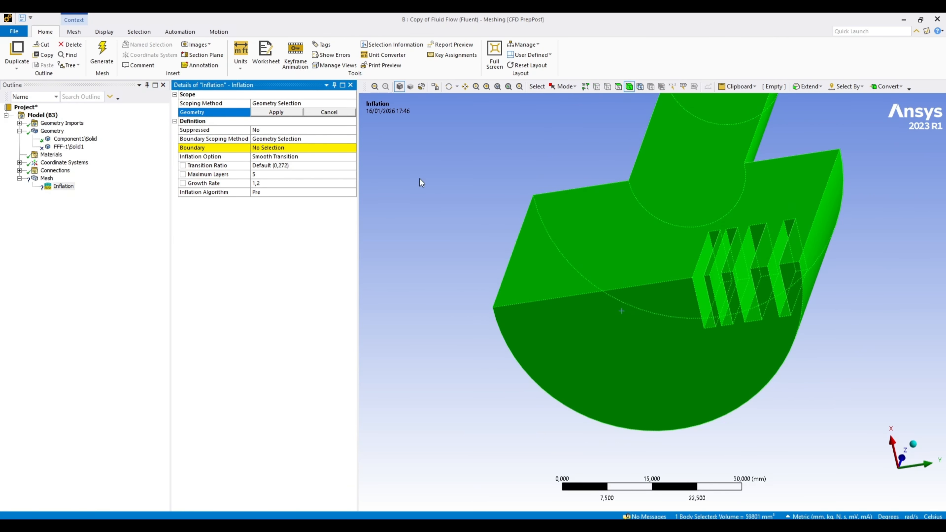
middle_click_drag(464, 328, 378, 262)
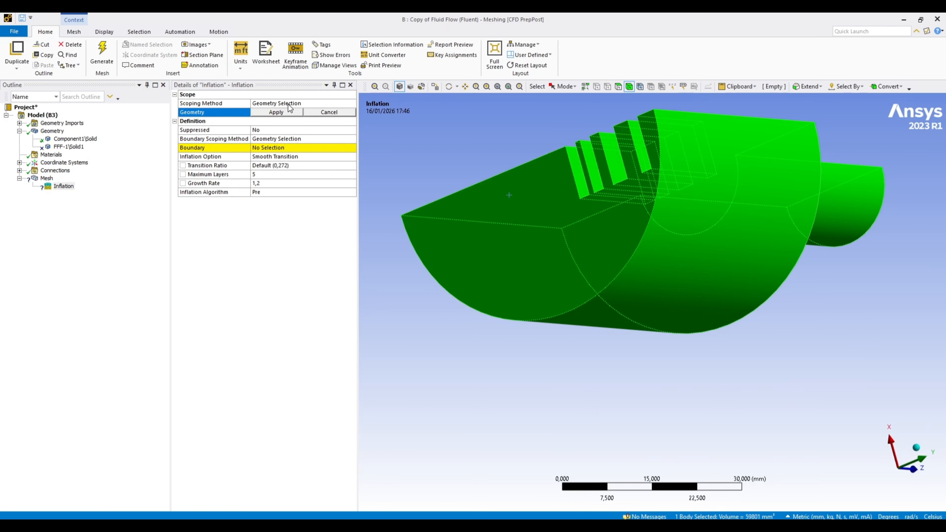
left_click(280, 112)
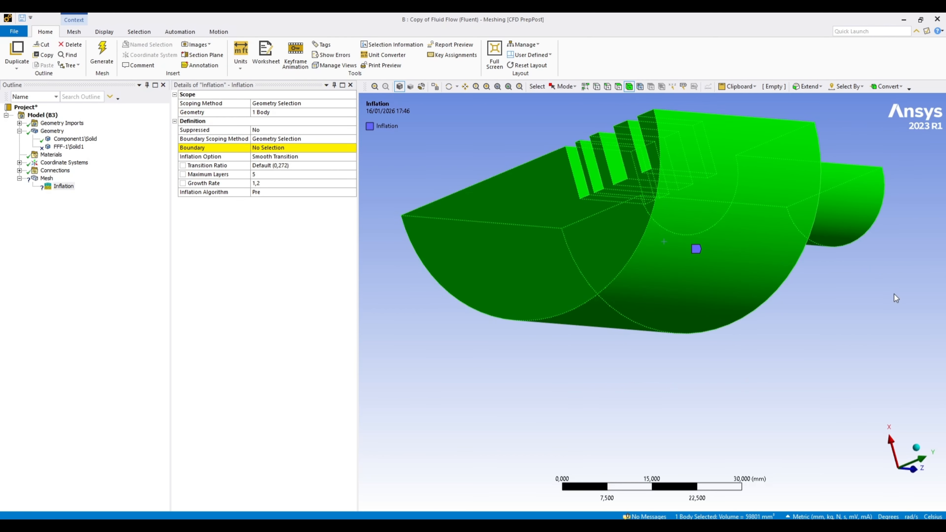
Set the inflation boundary to three faces: the large cylindrical wall, the small cylindrical wall and the shoulder face between them.
left_click(298, 149)
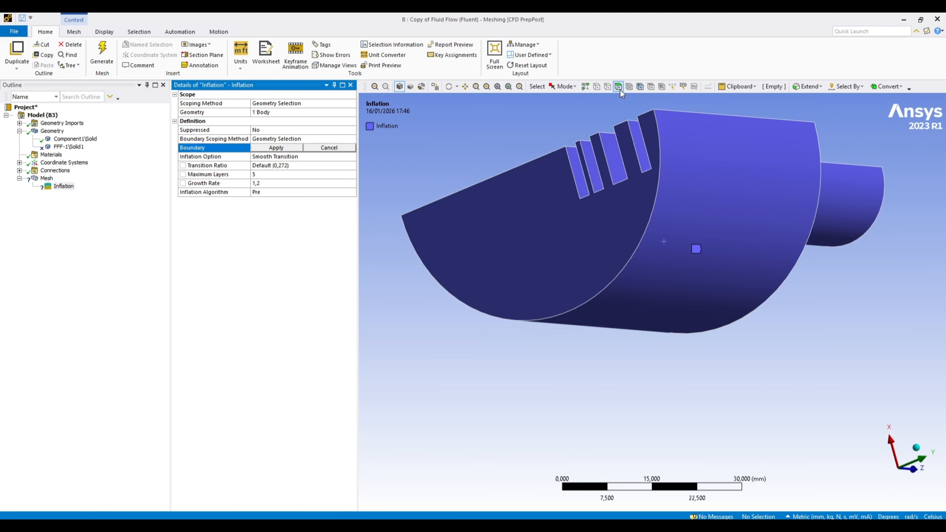
left_click(740, 232)
middle_click_drag(740, 233, 765, 217)
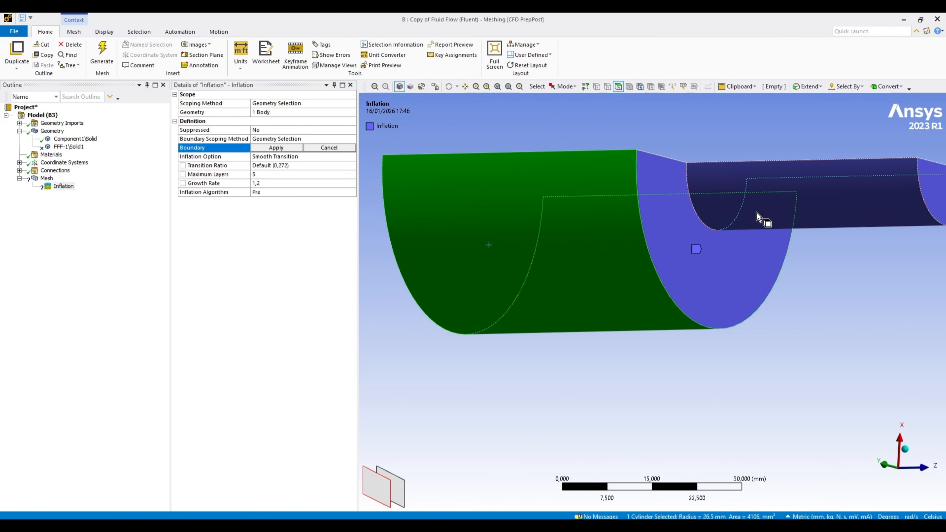
left_click(844, 192, "ctrl")
left_click(729, 281, "ctrl")
middle_click_drag(576, 285, 669, 362)
left_click(280, 148)
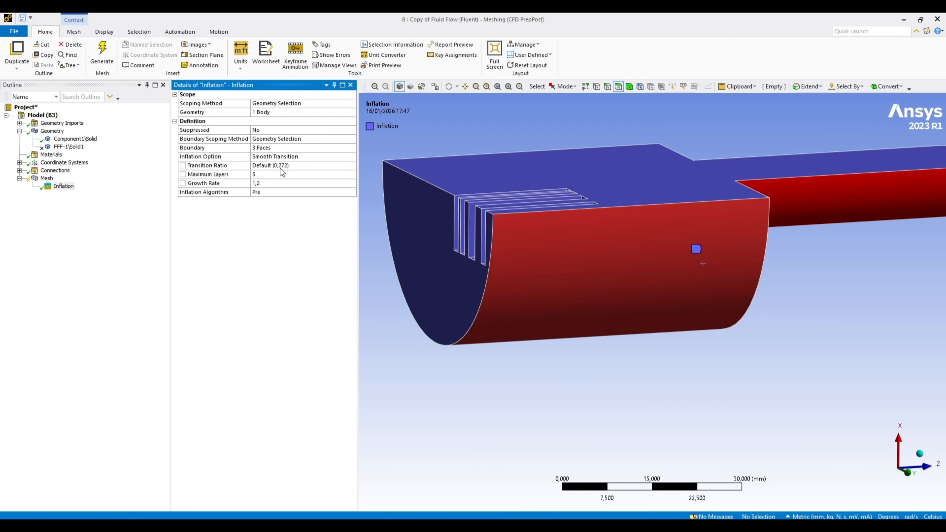
Generate the mesh with the inflation control and examine the layers around the slots in the skewness display.
middle_click_drag(823, 375, 767, 385)
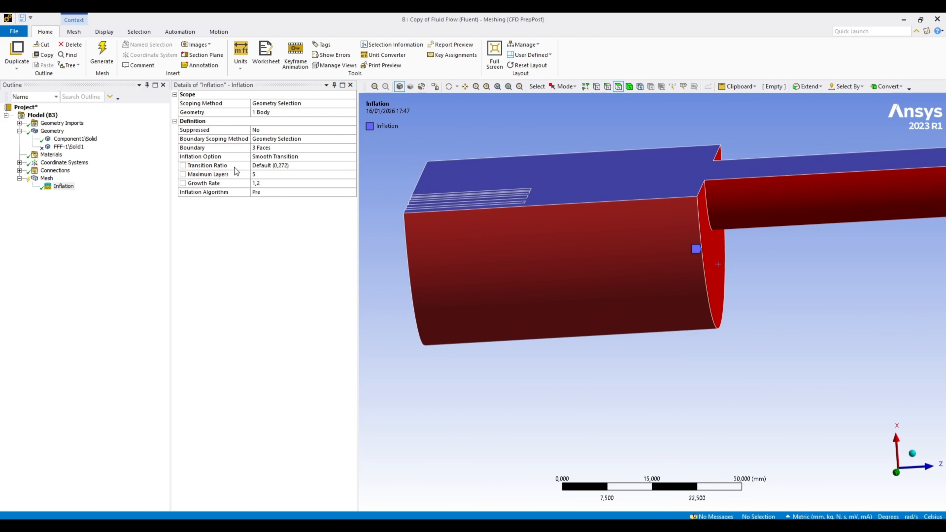
left_click(107, 52)
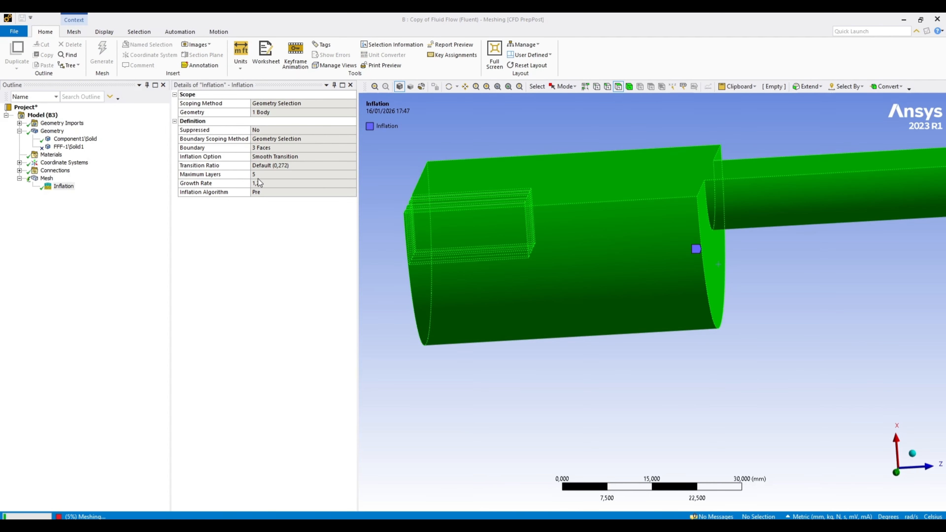
middle_click_drag(638, 394, 693, 407)
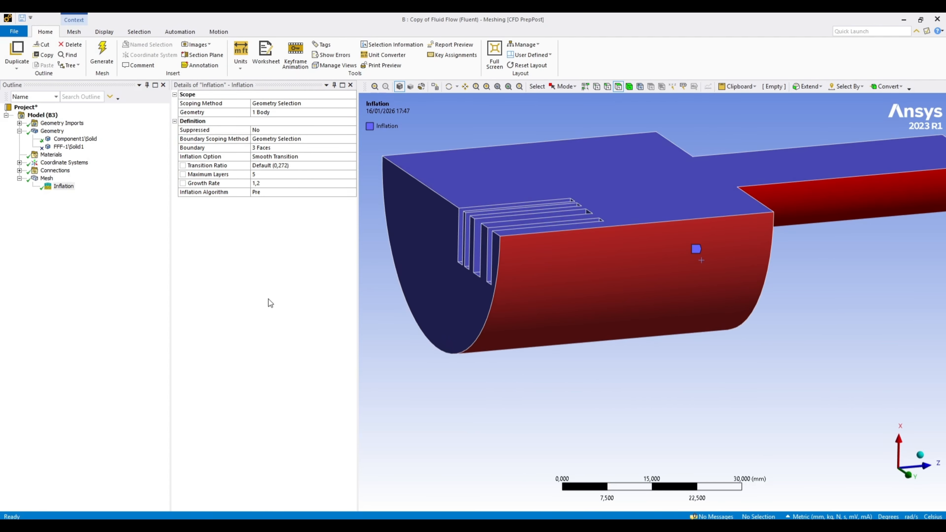
left_click(47, 178)
middle_click_drag(514, 306, 539, 317)
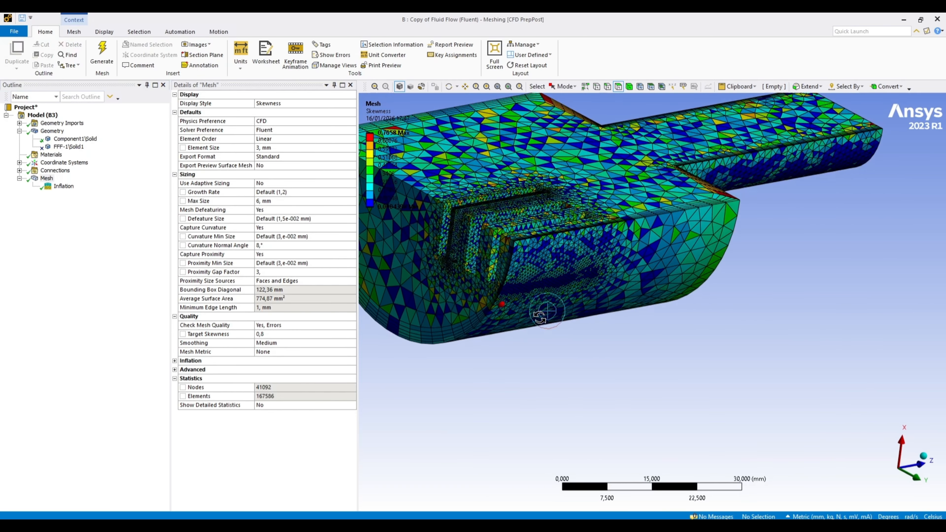
scroll(574, 310, "up", 5)
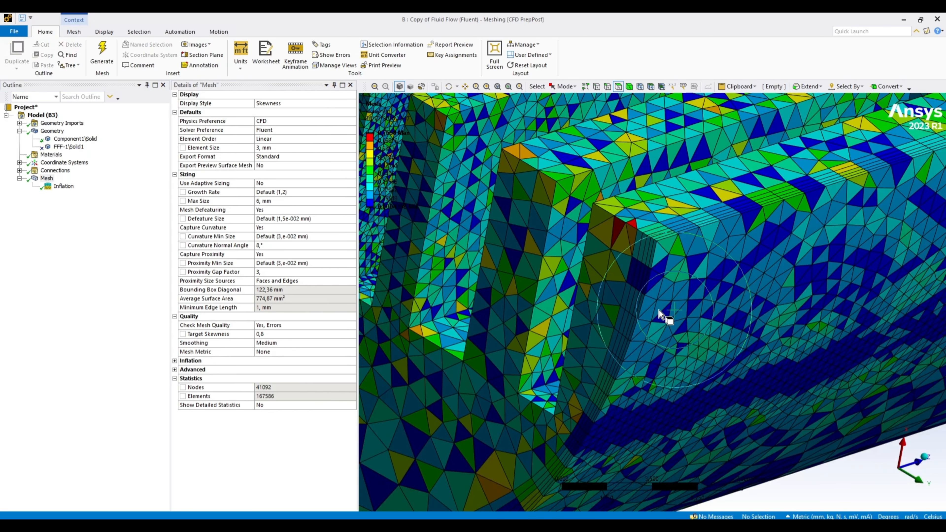
scroll(663, 314, "down", 5)
Review the Inflation control's settings and its boundary faces on the whole body.
left_click(63, 186)
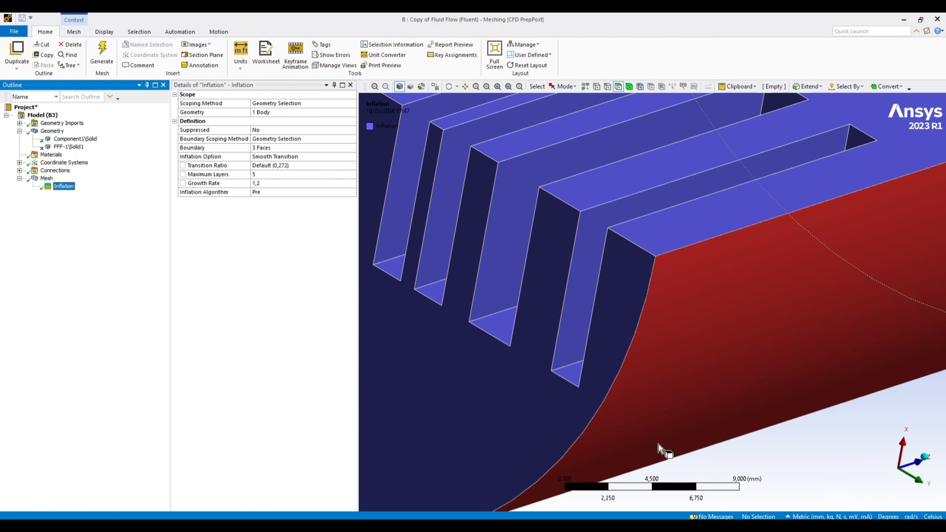
scroll(658, 445, "down", 5)
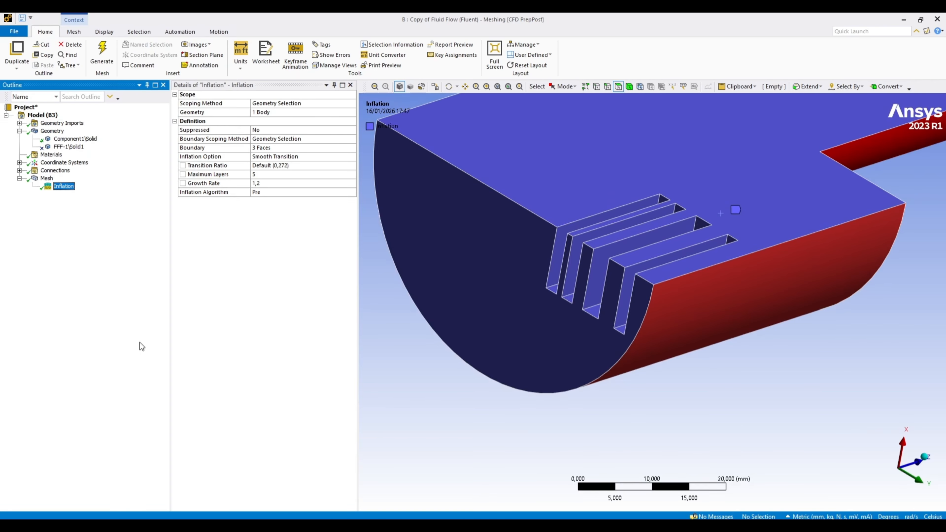
scroll(682, 377, "down", 2)
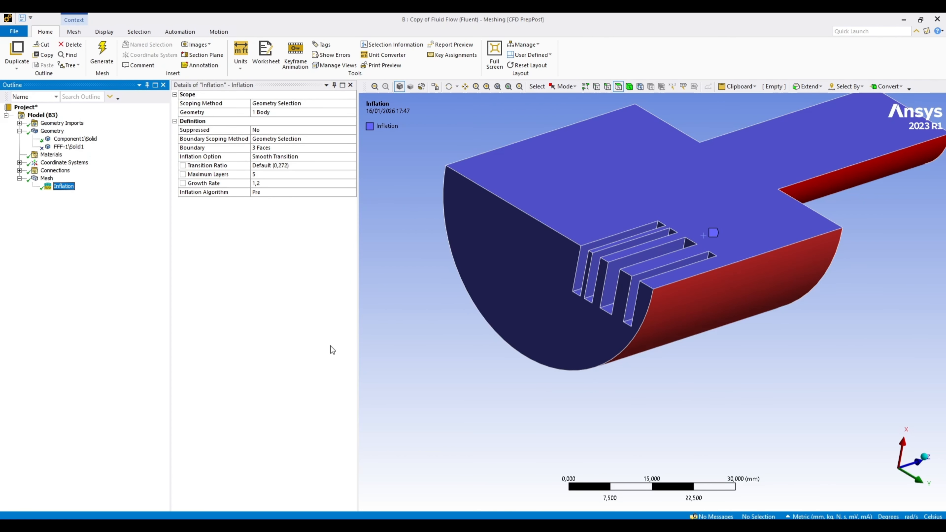